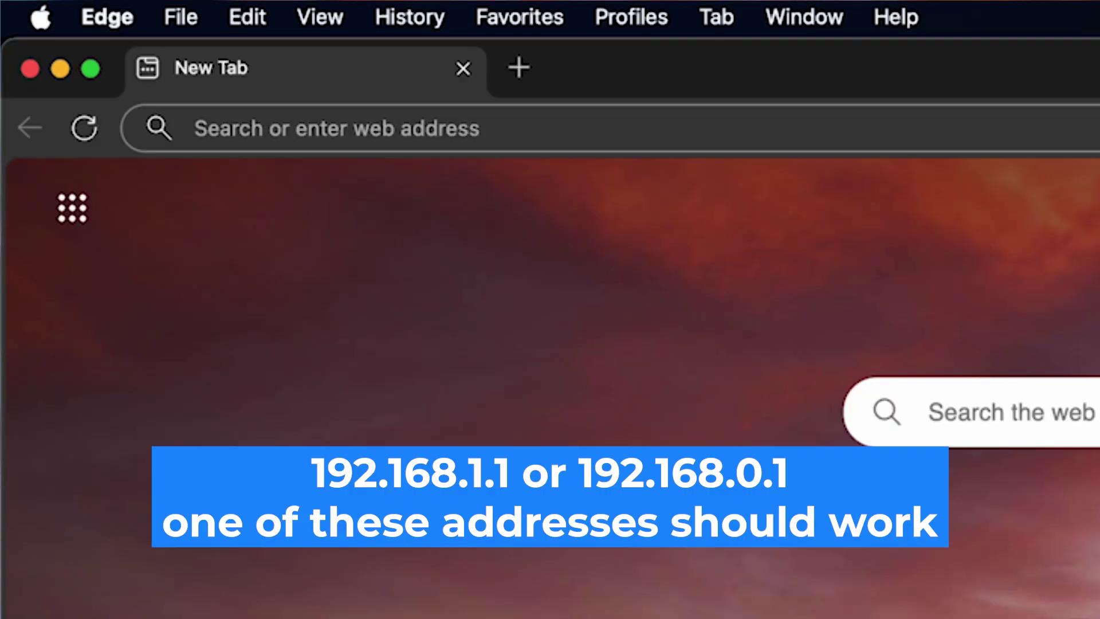
# Go to 192.168.1.1 in Edge to reach the NBG6515 login page.
pyautogui.click(194, 128)
pyautogui.write('192.168.1')
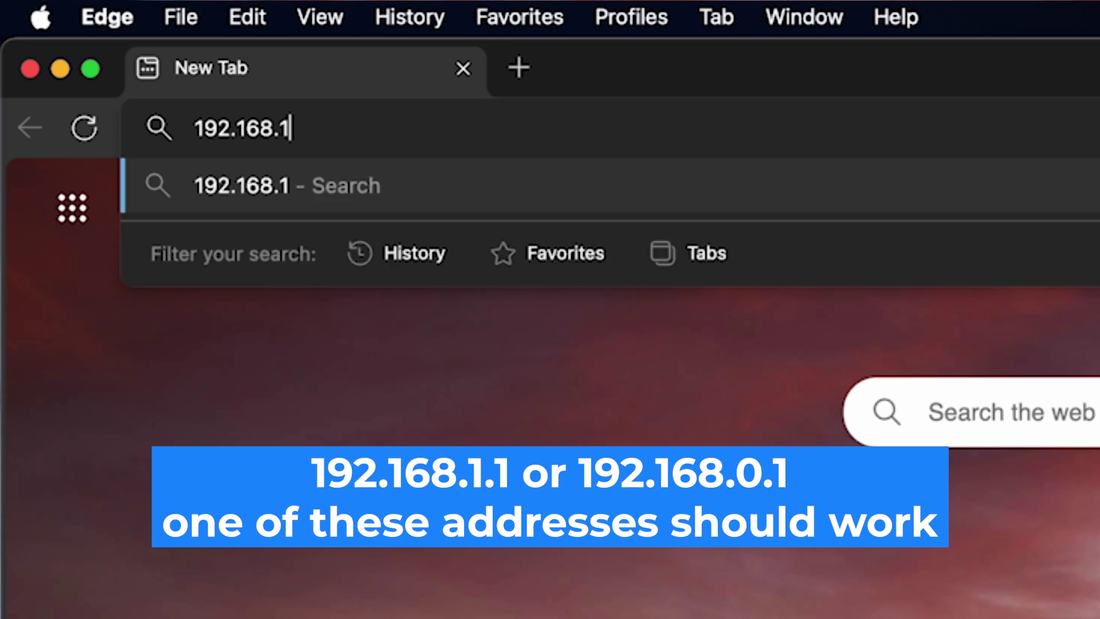
pyautogui.write('.1')
pyautogui.press('Return')
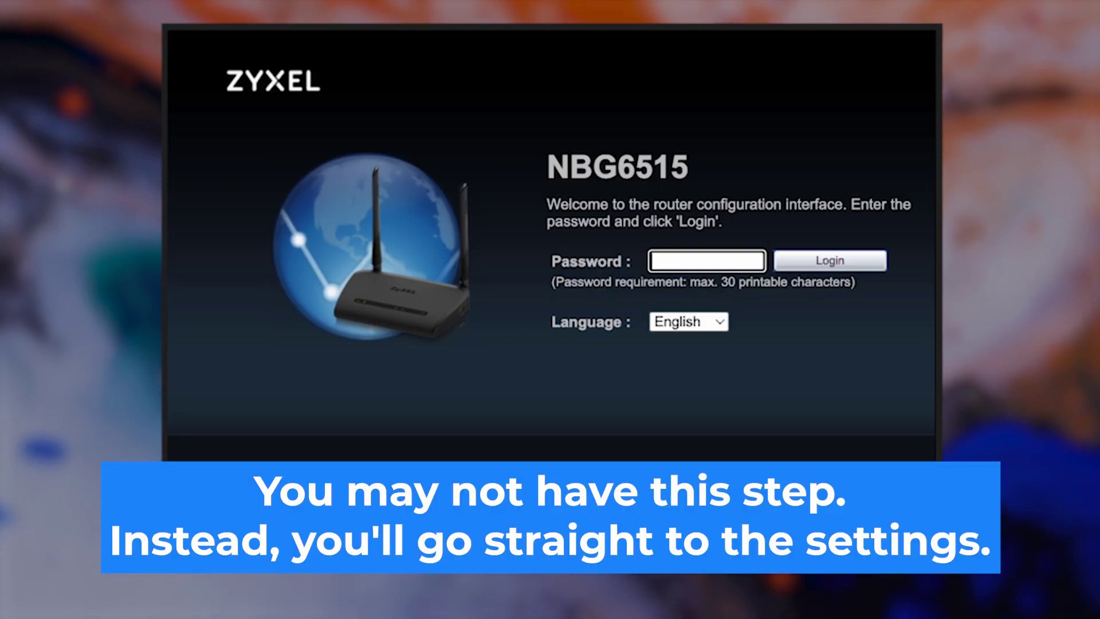
# Keep the interface language on English and try logging in with the default admin password.
pyautogui.click(711, 324)
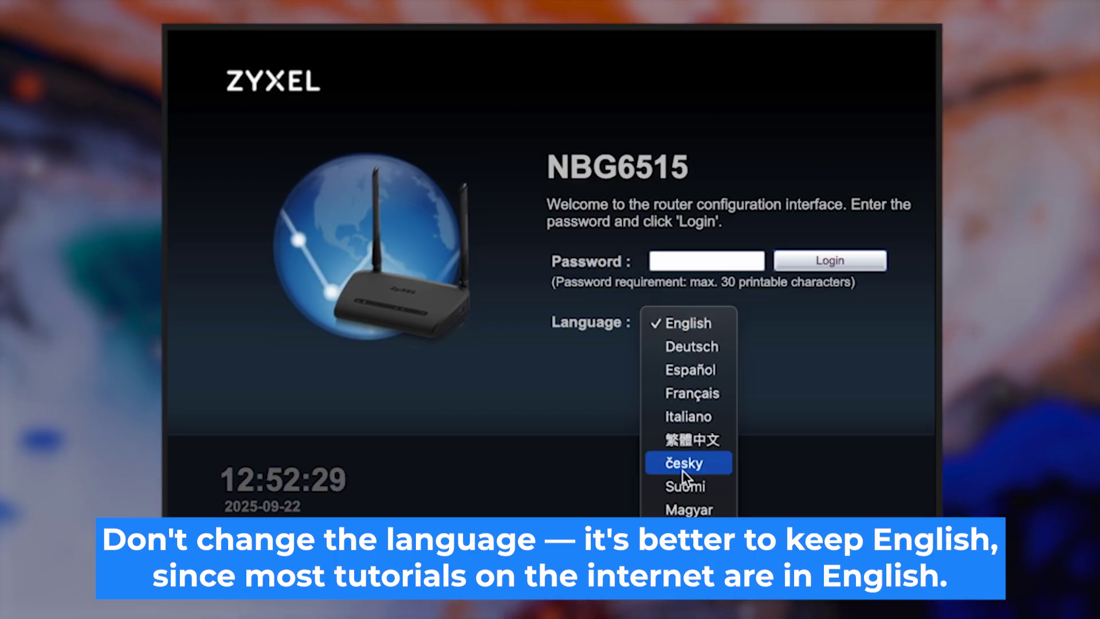
pyautogui.click(705, 324)
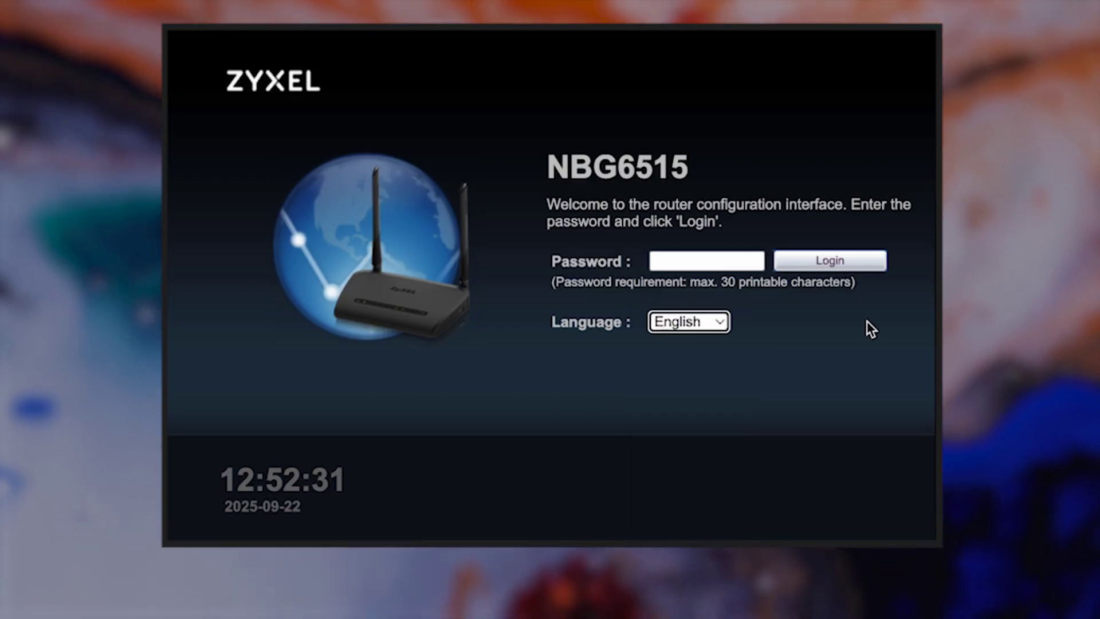
pyautogui.click(726, 262)
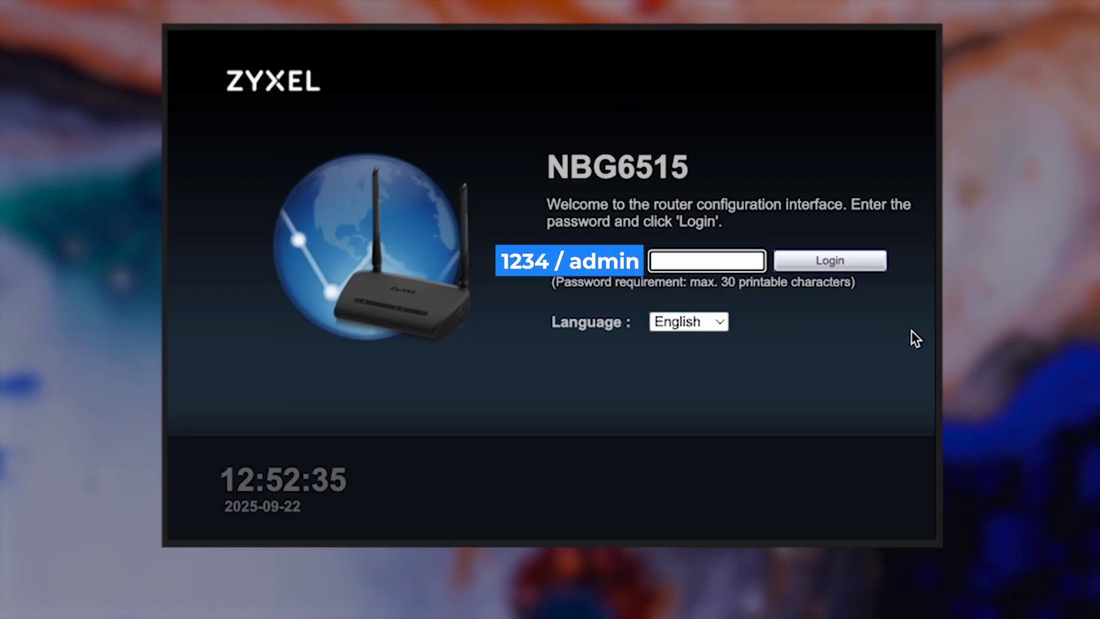
pyautogui.write('1234')
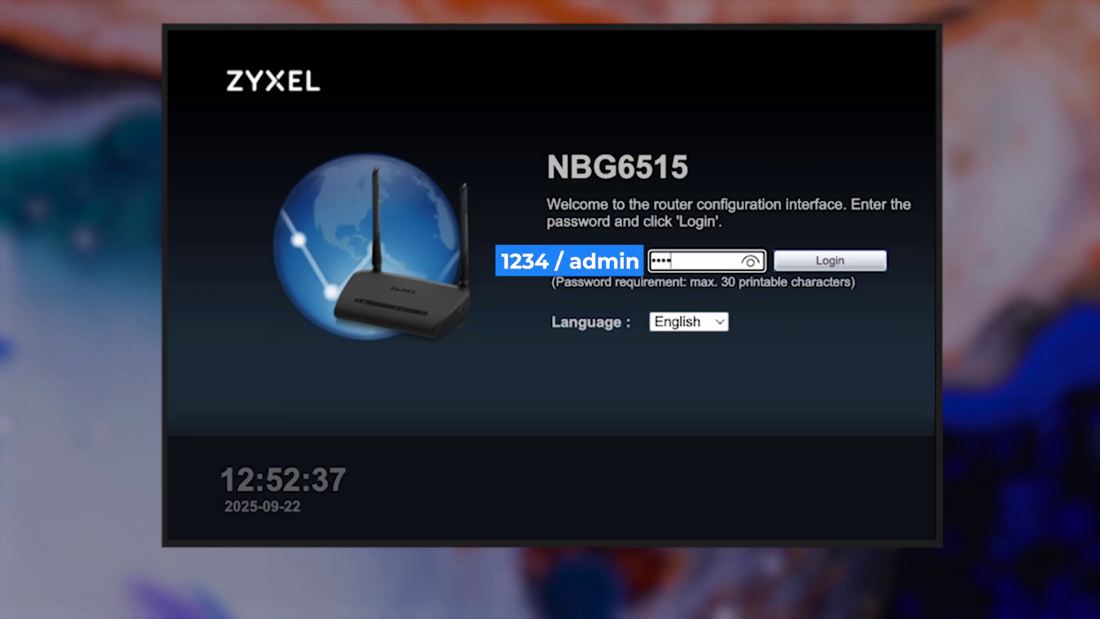
pyautogui.click(750, 262)
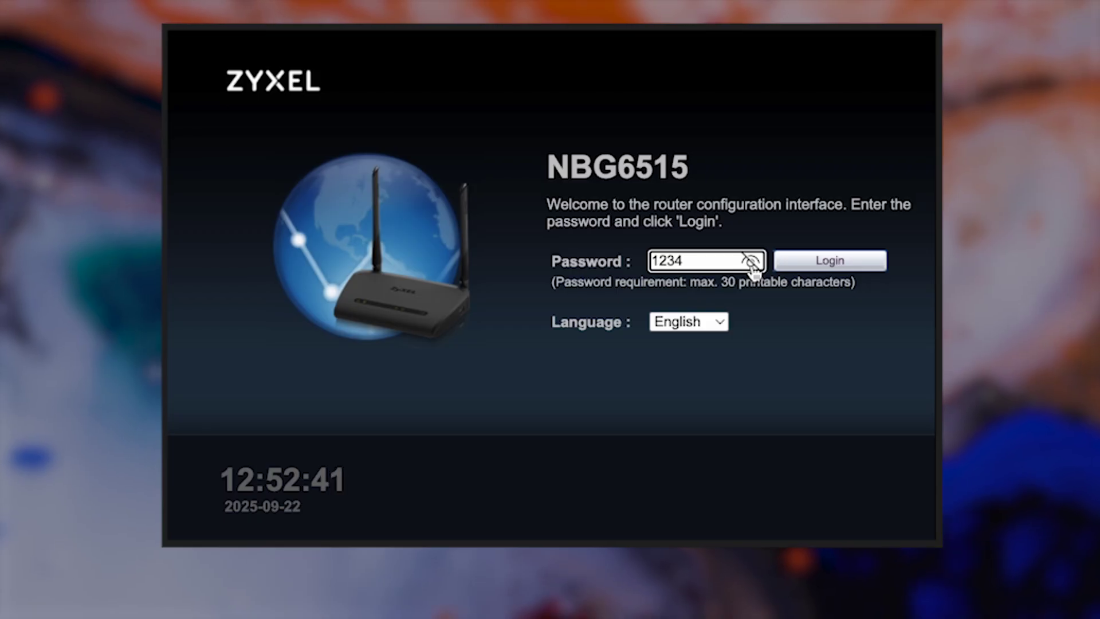
pyautogui.click(814, 261)
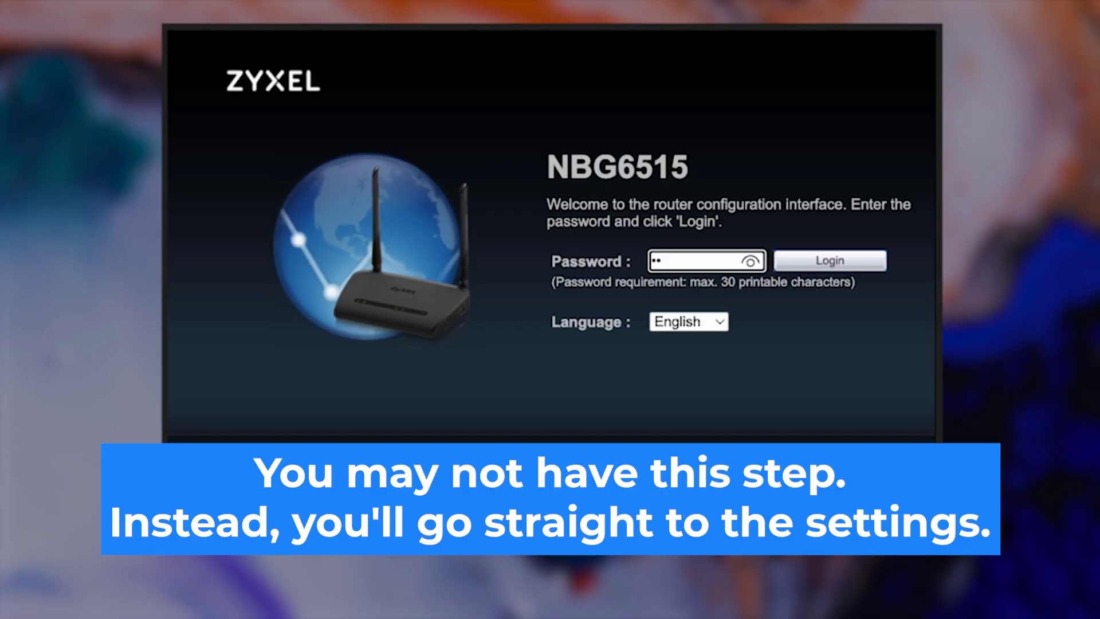
# Correct the default password entry and log in successfully.
pyautogui.write('34')
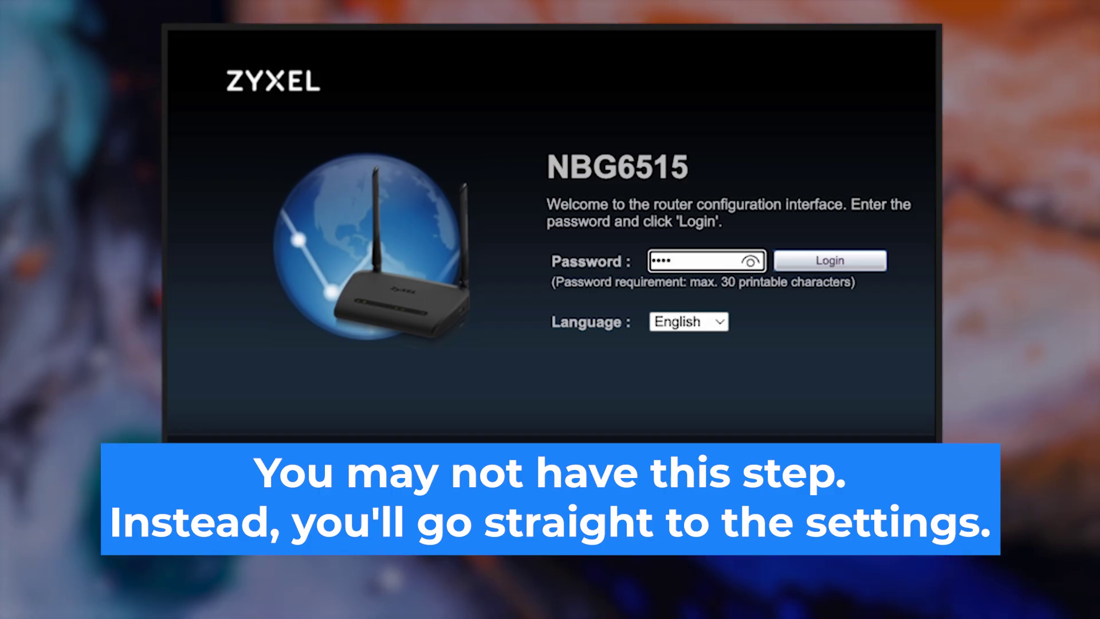
pyautogui.click(750, 261)
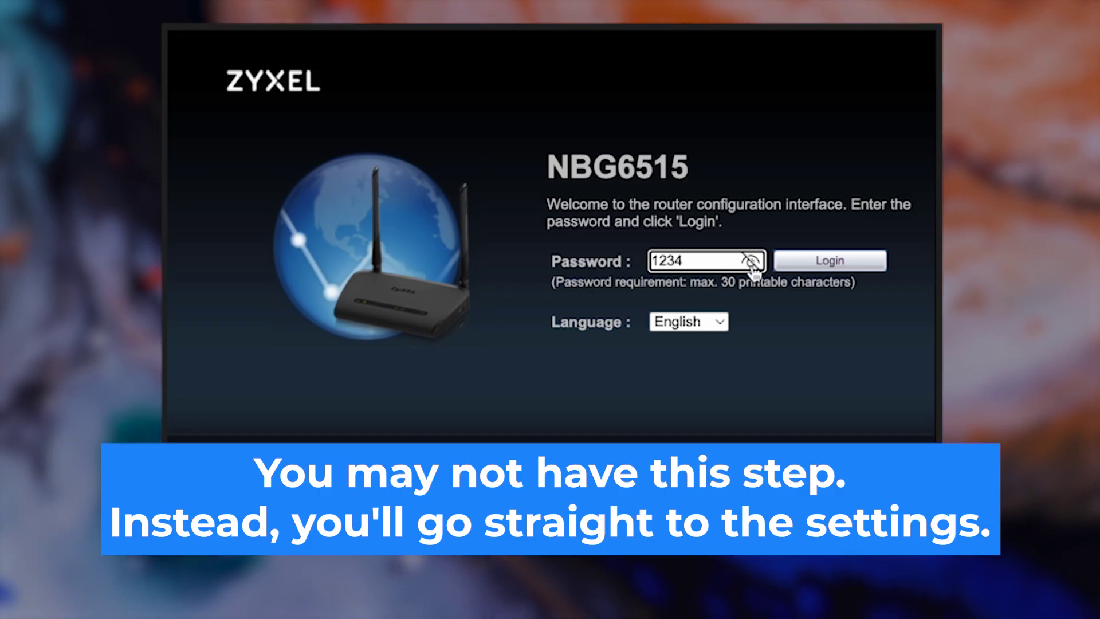
pyautogui.click(751, 262)
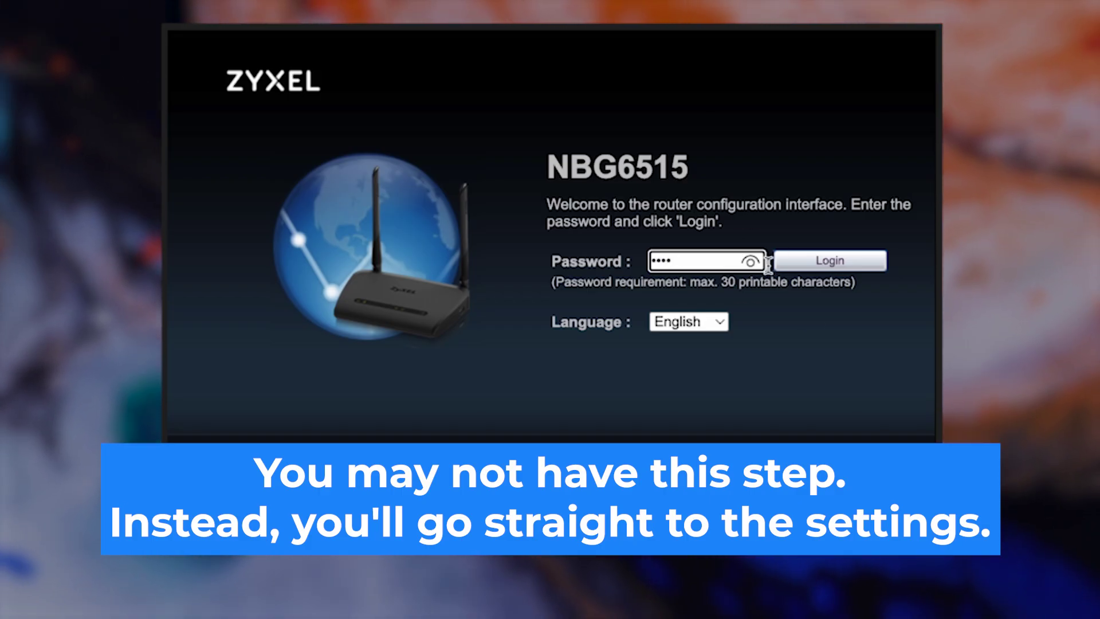
pyautogui.click(812, 264)
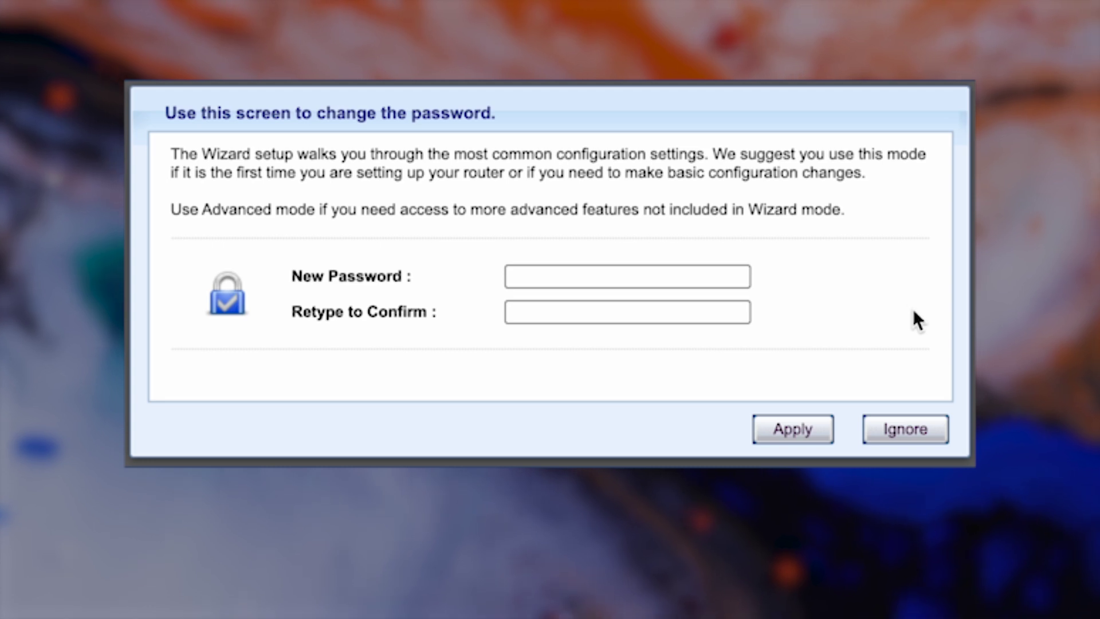
# Enter and confirm a new admin password, then apply it.
pyautogui.click(595, 276)
pyautogui.write('•••••')
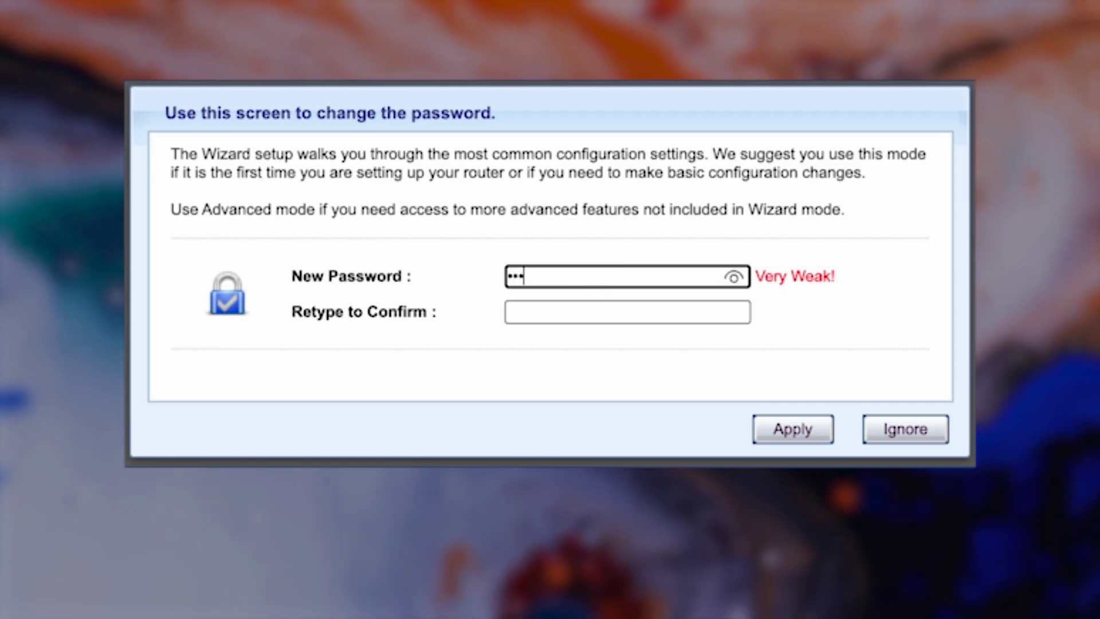
pyautogui.write('••••')
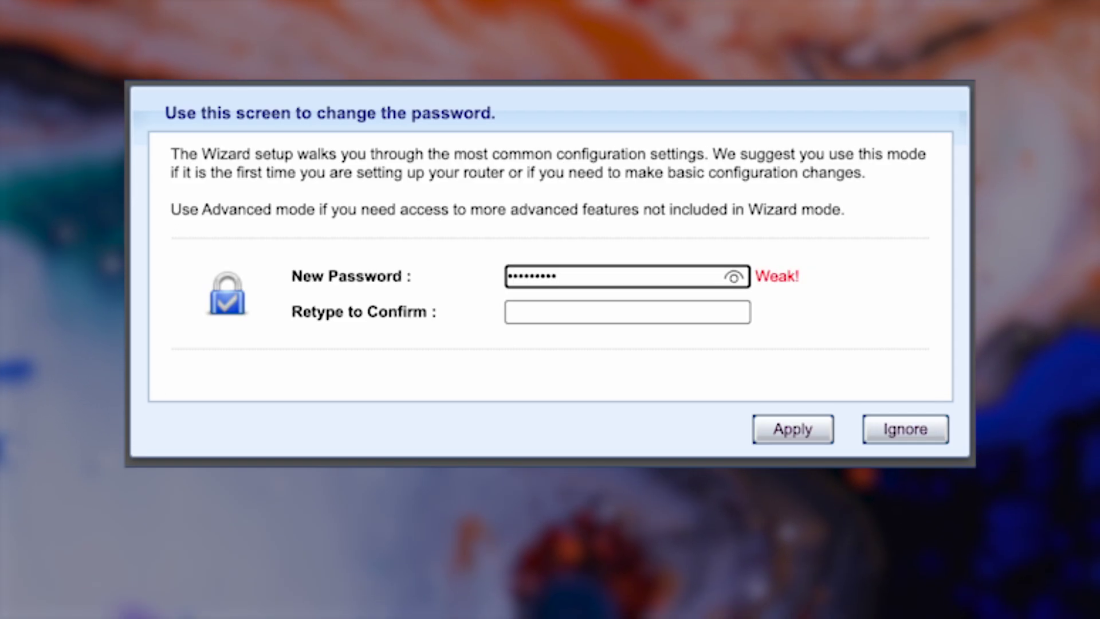
pyautogui.click(688, 314)
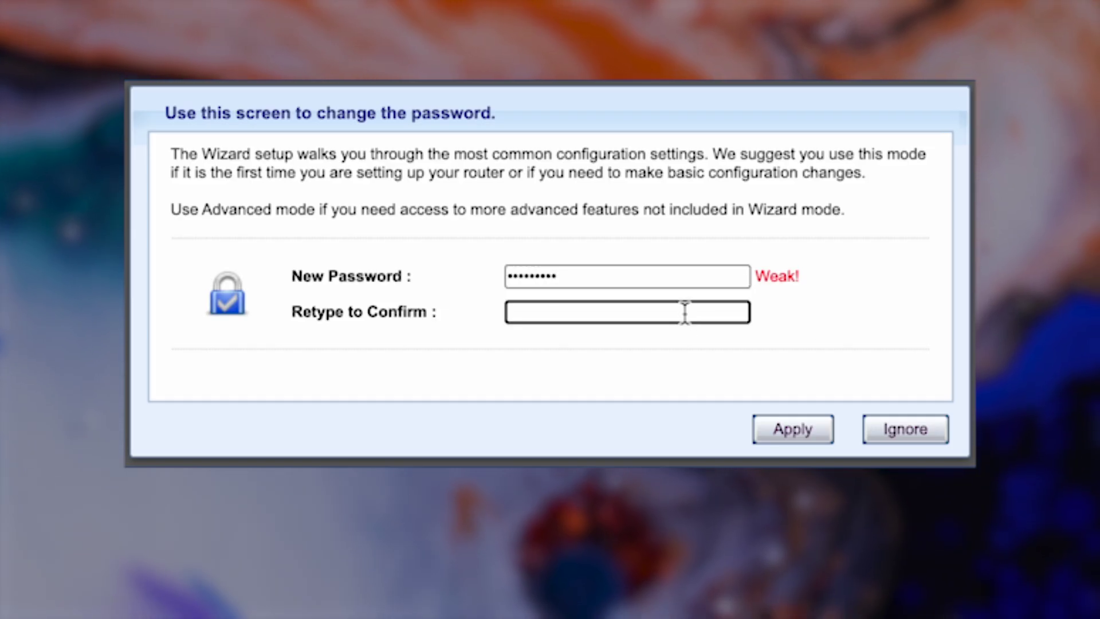
pyautogui.write('••••••78')
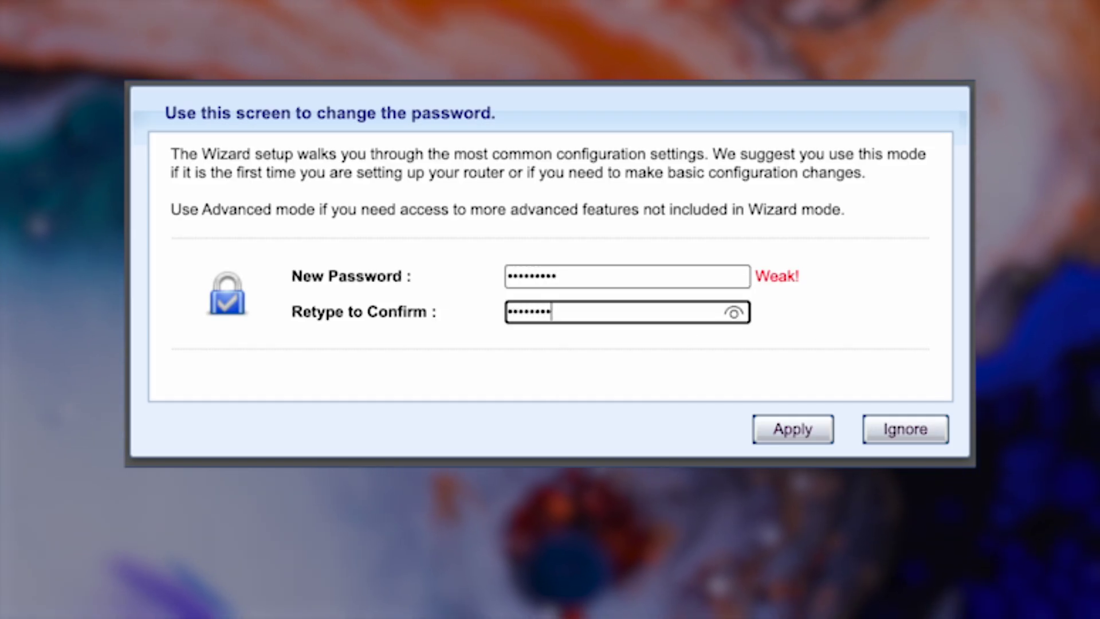
pyautogui.write('9')
pyautogui.click(733, 313)
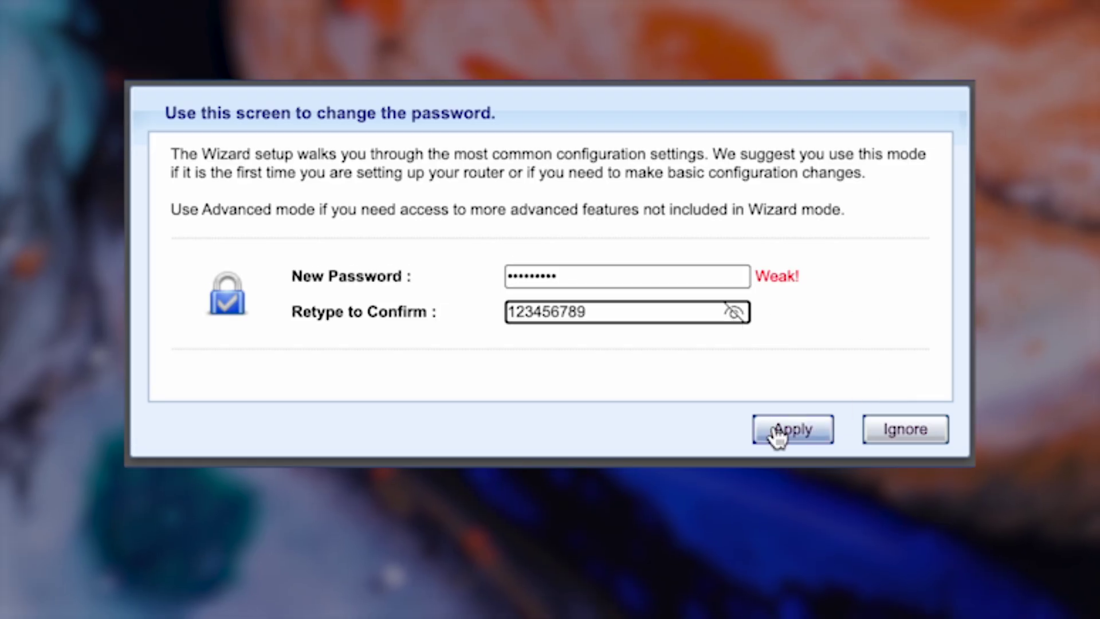
pyautogui.click(775, 429)
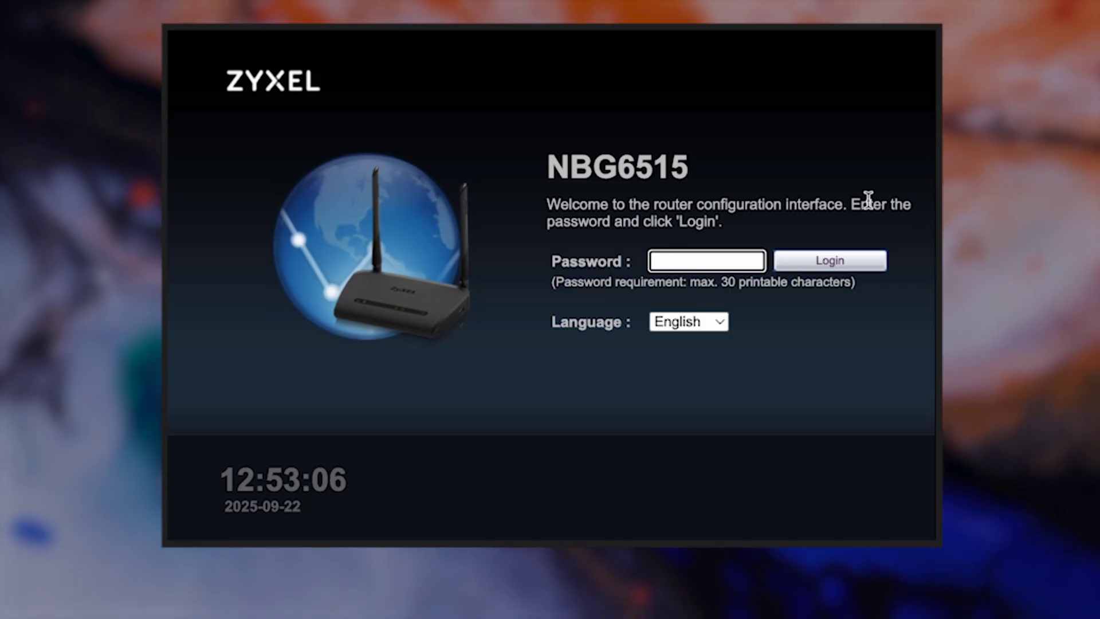
# Log back in to the router with the new admin password.
pyautogui.write('••••••')
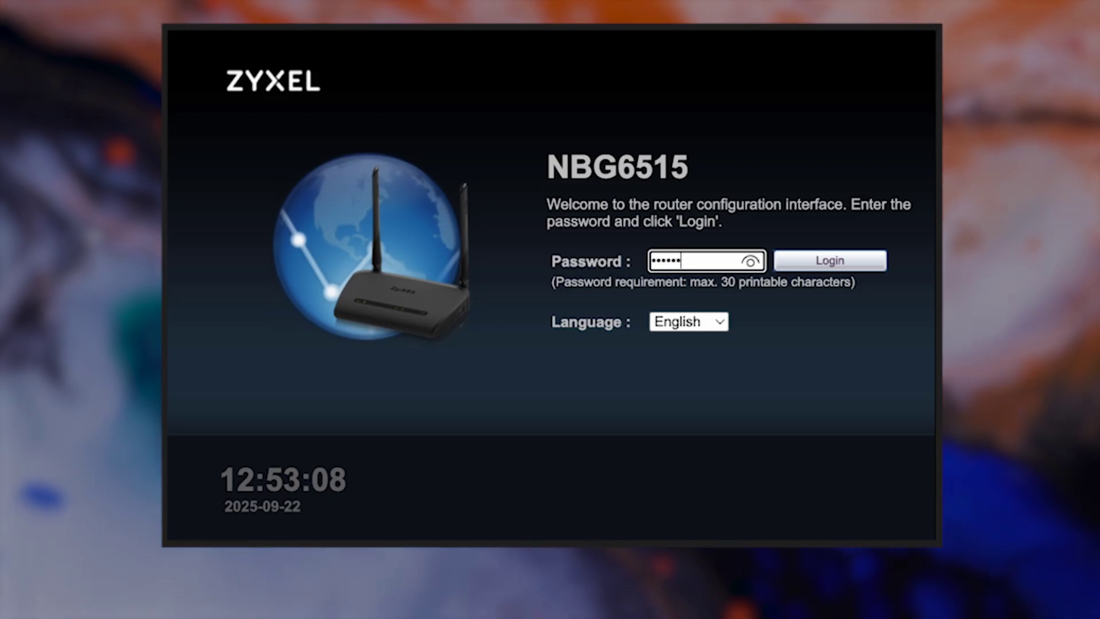
pyautogui.write('•••')
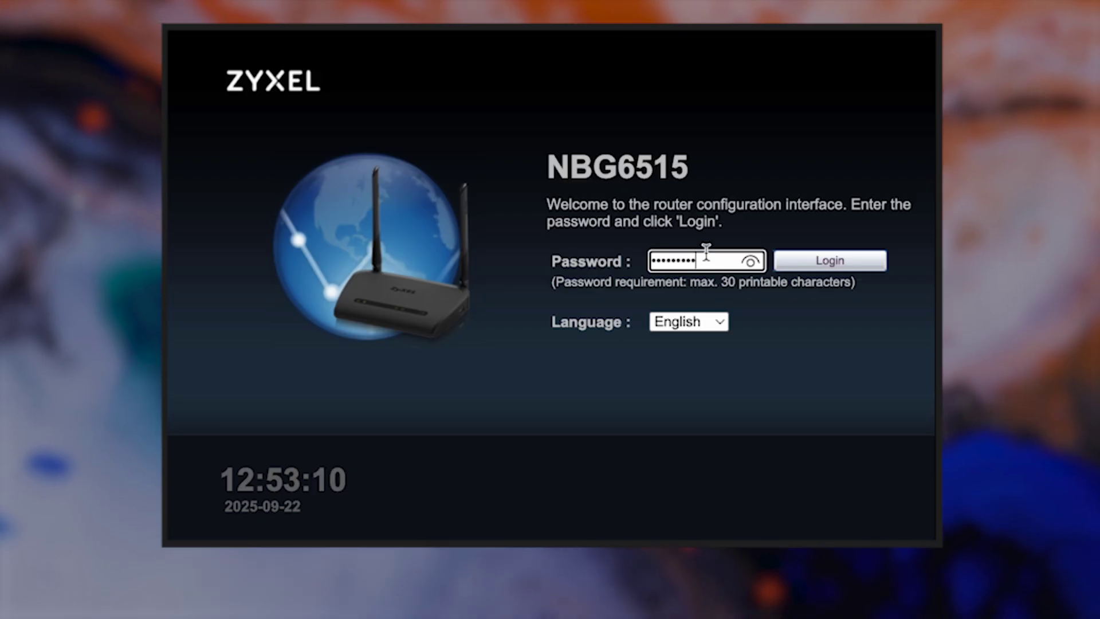
pyautogui.click(750, 261)
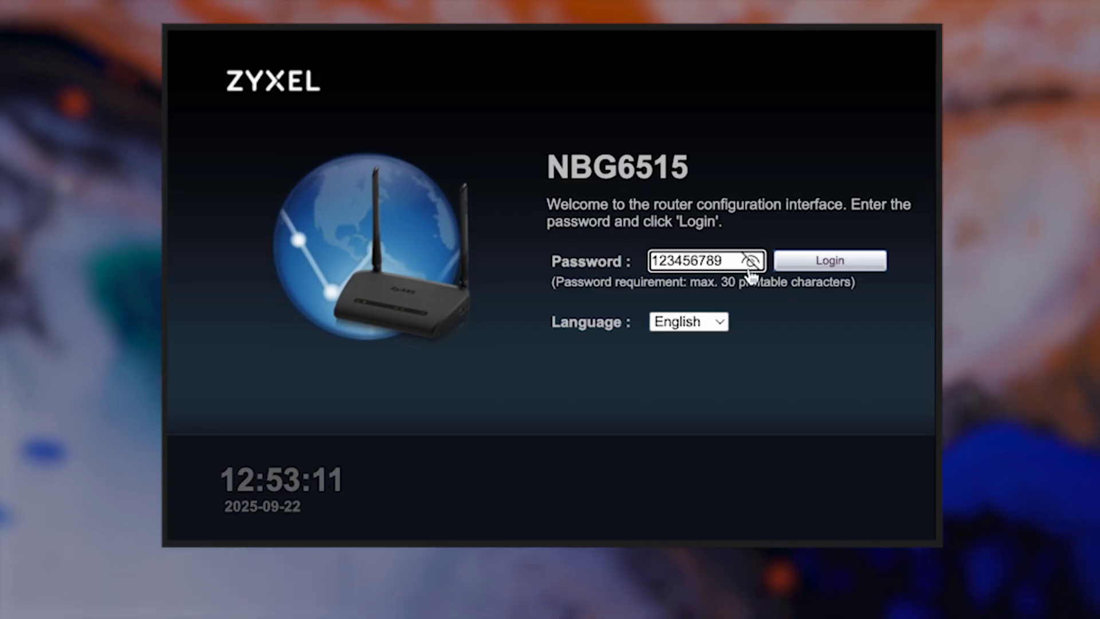
pyautogui.click(819, 264)
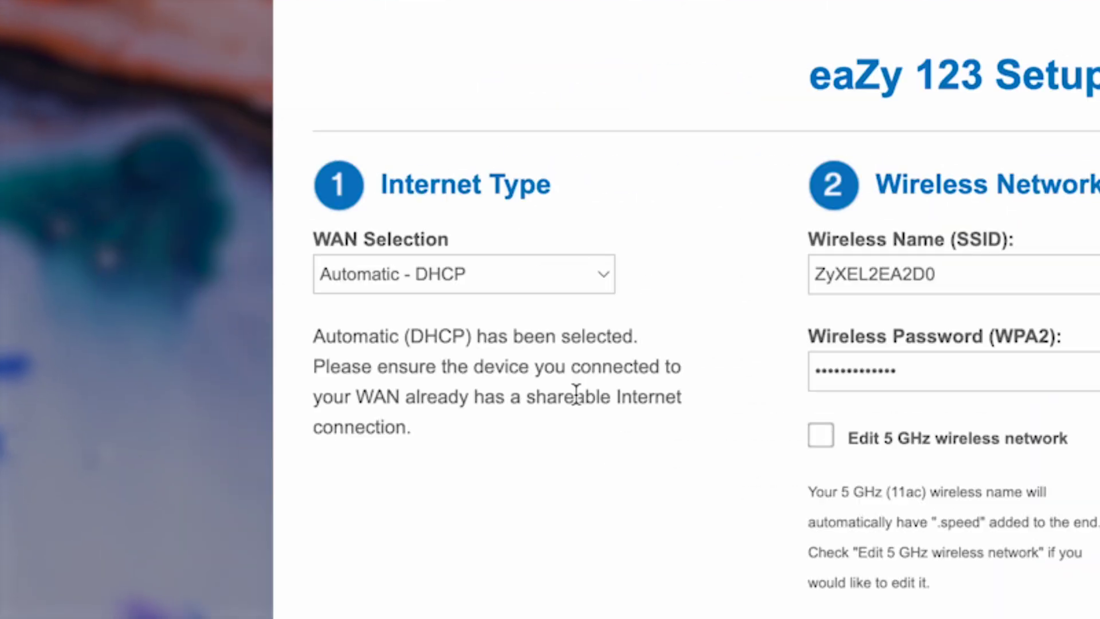
pyautogui.click(600, 274)
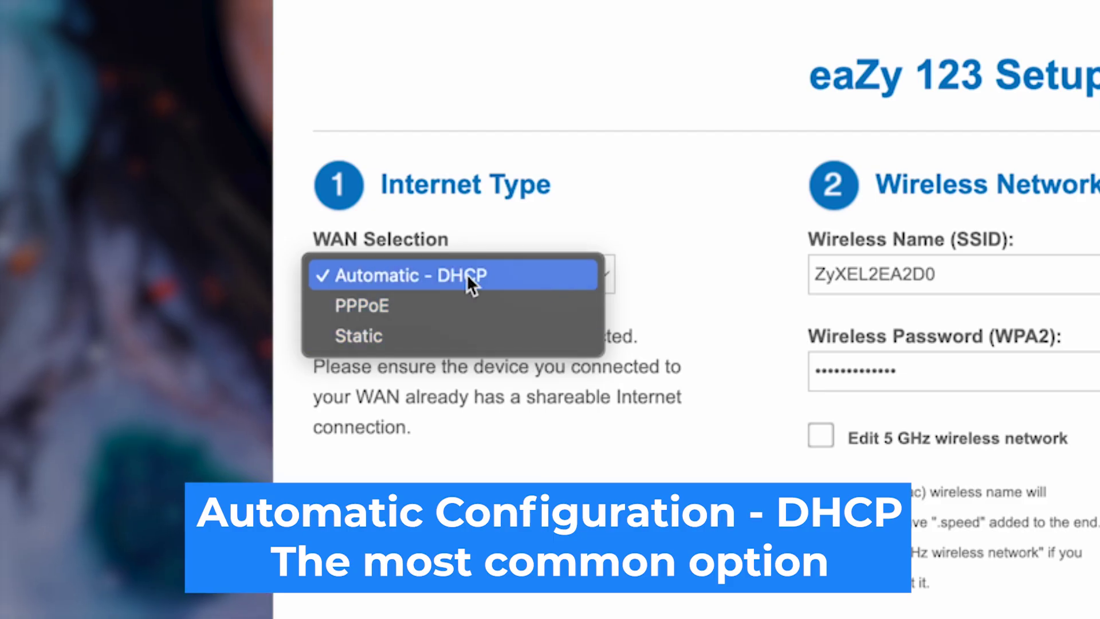
pyautogui.click(469, 277)
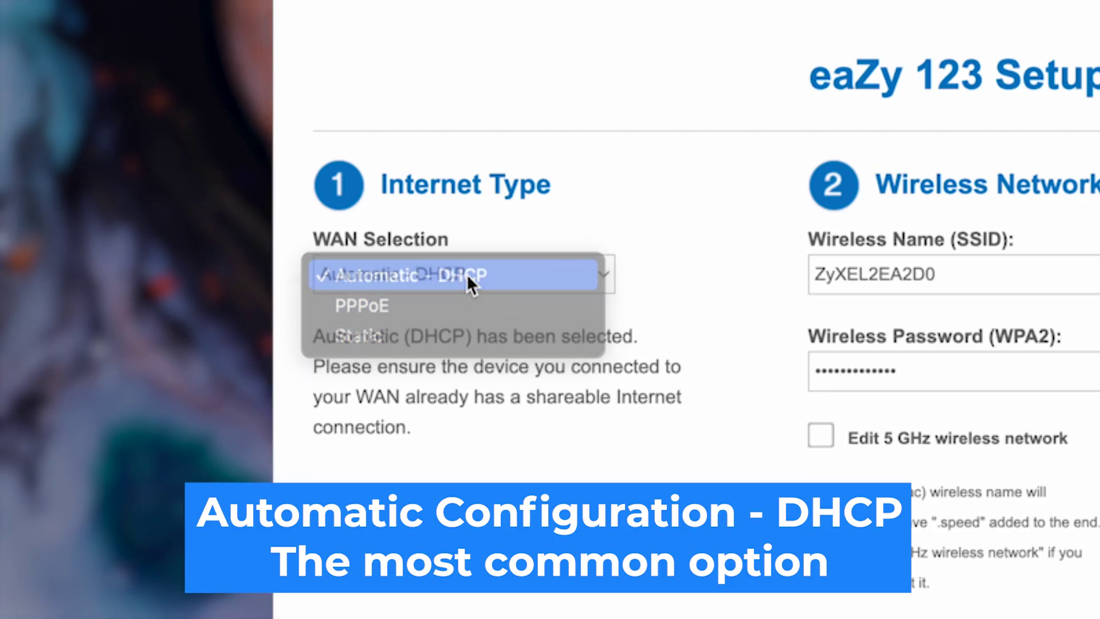
pyautogui.click(711, 306)
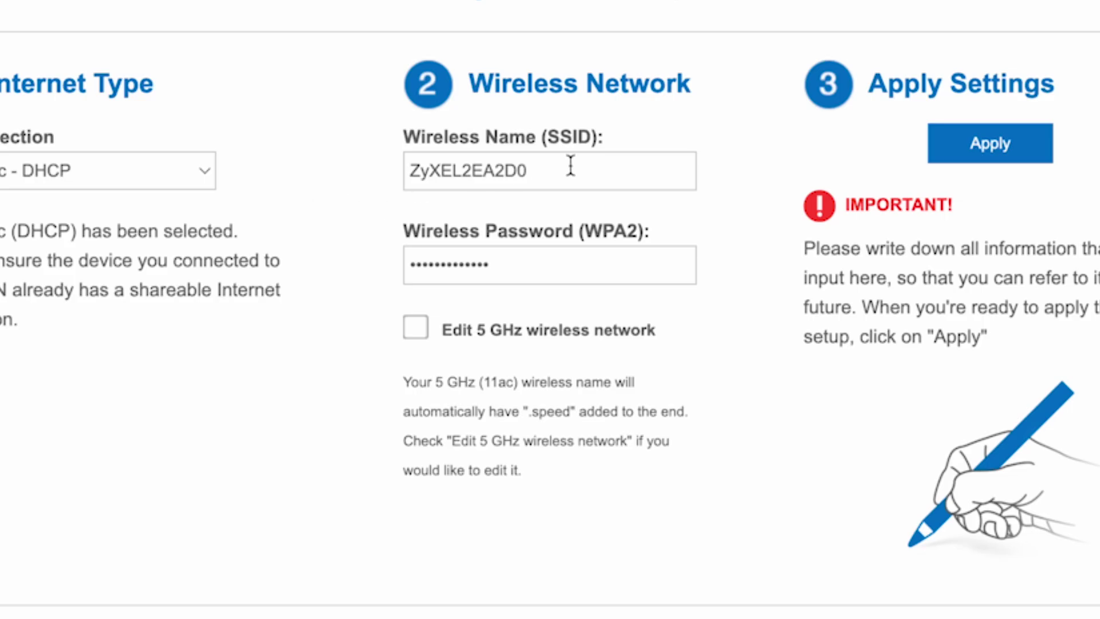
# Shorten the wireless name to ZyXEL and replace the WPA2 wireless password with a new one.
pyautogui.moveTo(570, 166); pyautogui.dragTo(464, 167)
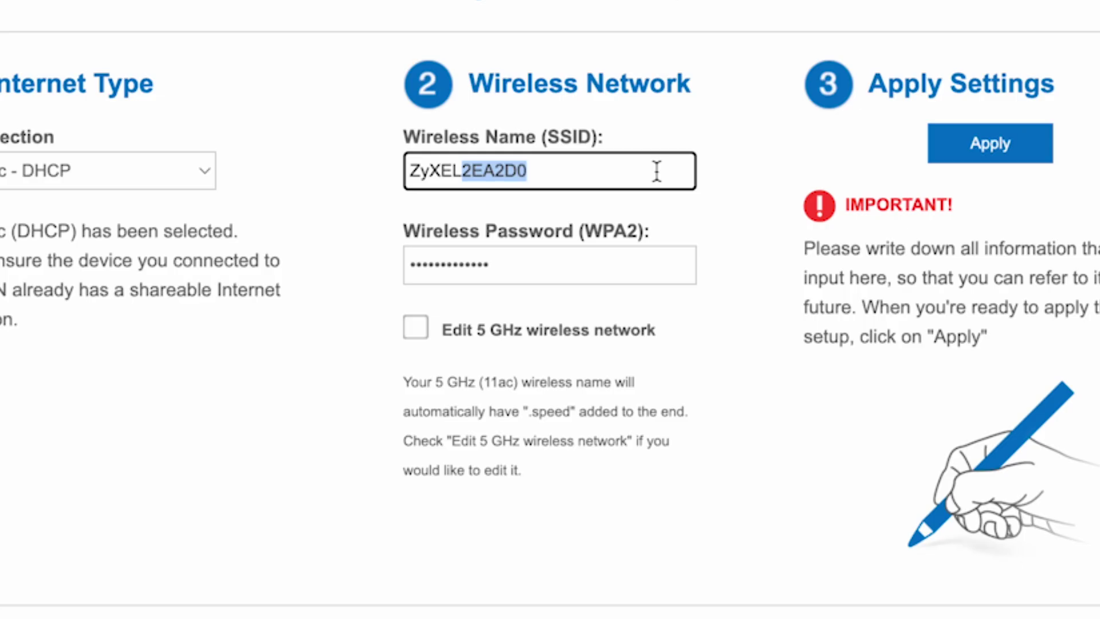
pyautogui.click(732, 448)
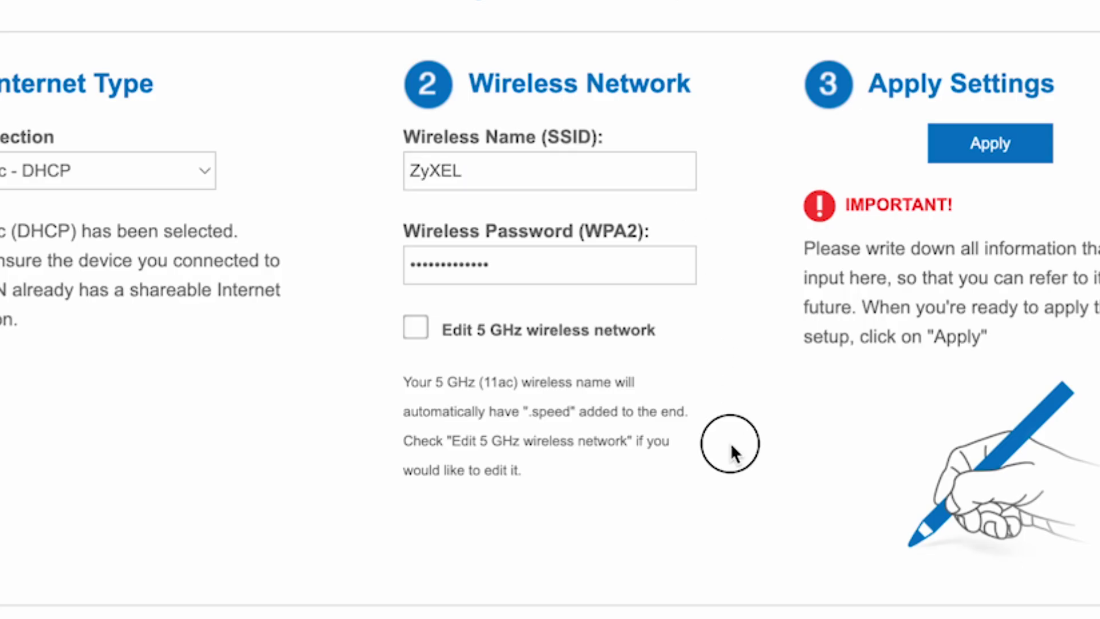
pyautogui.click(568, 257)
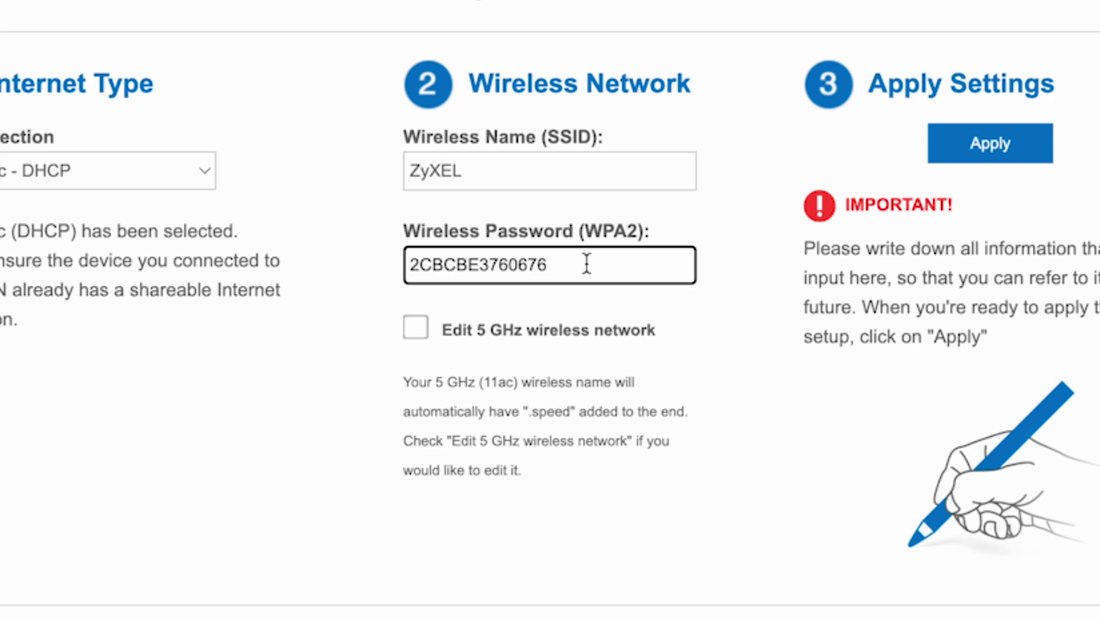
pyautogui.moveTo(587, 263); pyautogui.dragTo(438, 267)
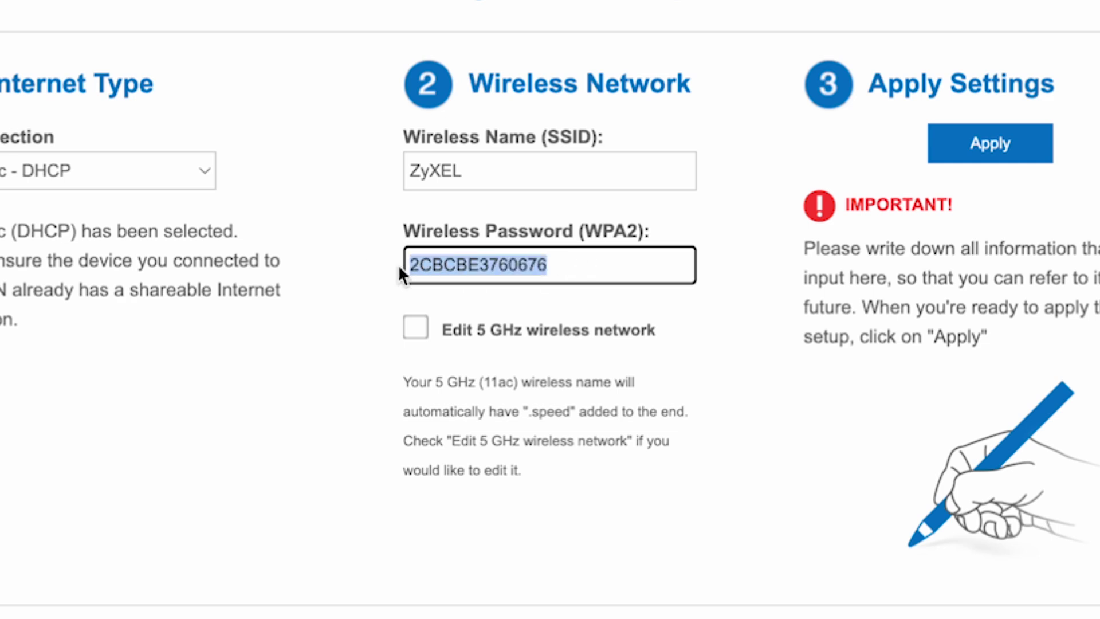
pyautogui.write('123456789')
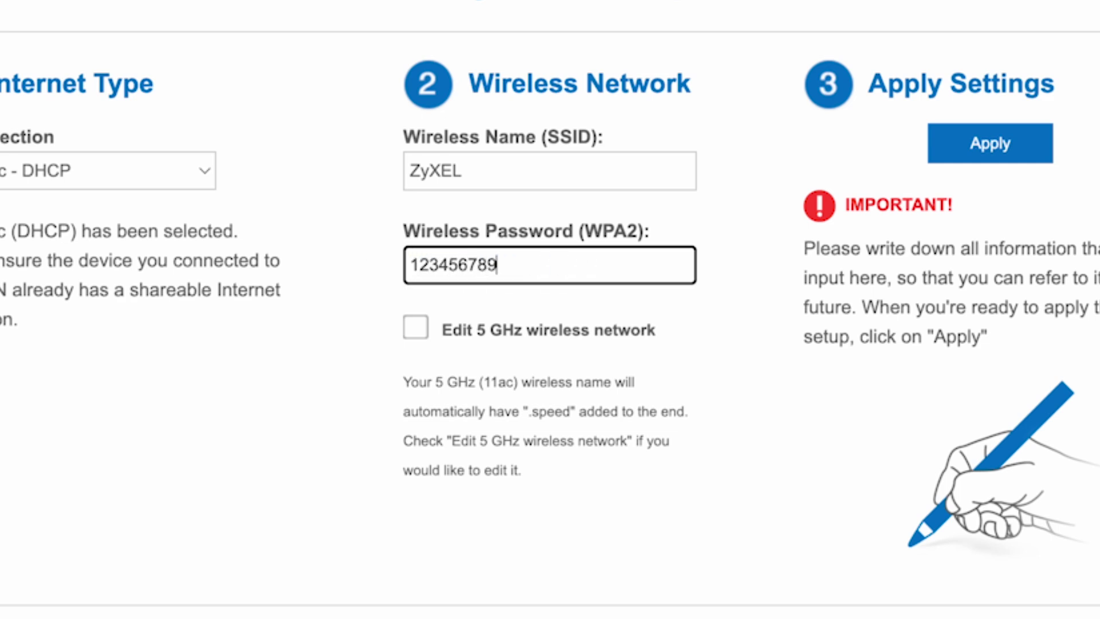
pyautogui.click(671, 412)
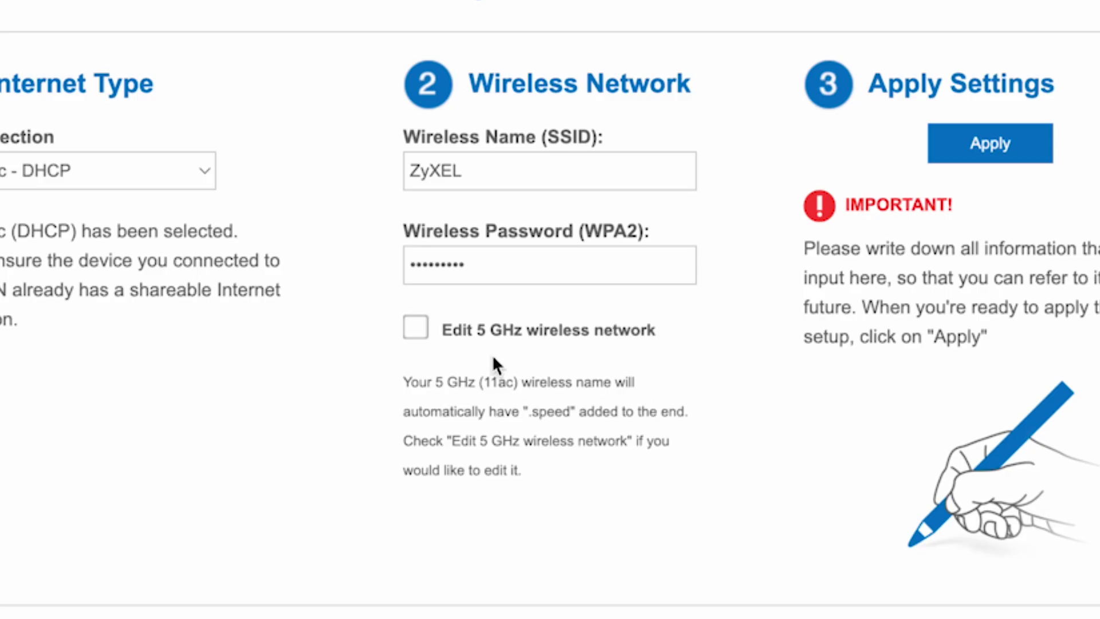
# Enable separate 5 GHz settings and rename the 5 GHz network to ZyXEL 5G.
pyautogui.click(424, 332)
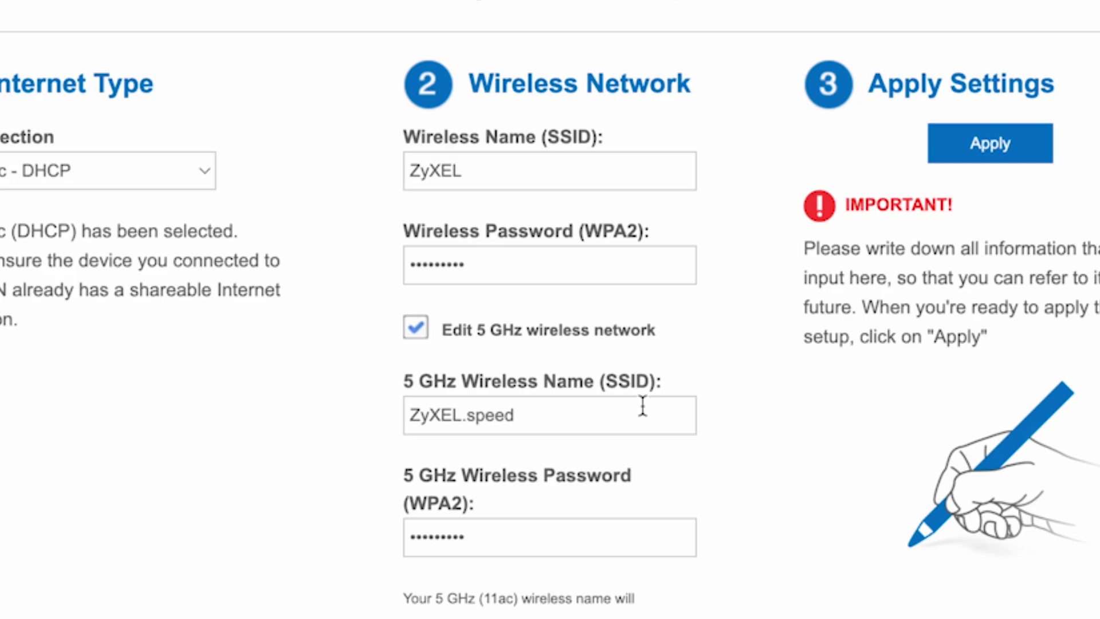
pyautogui.moveTo(557, 415); pyautogui.dragTo(469, 415)
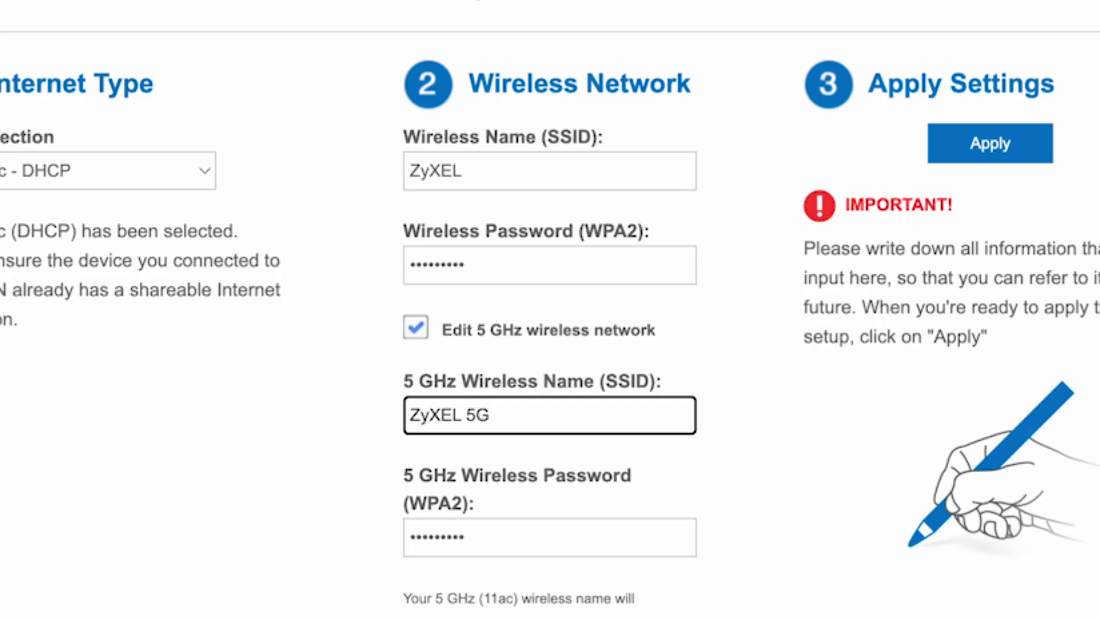
pyautogui.click(615, 550)
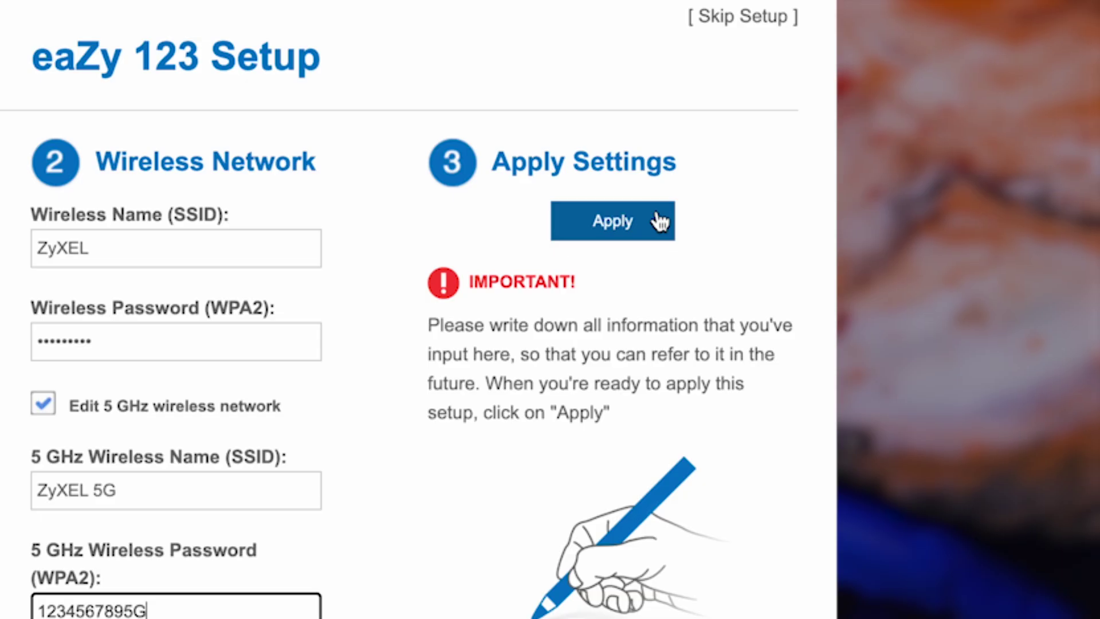
# Apply the new Wi-Fi settings and join the ZyXEL network from the tablet.
pyautogui.click(660, 222)
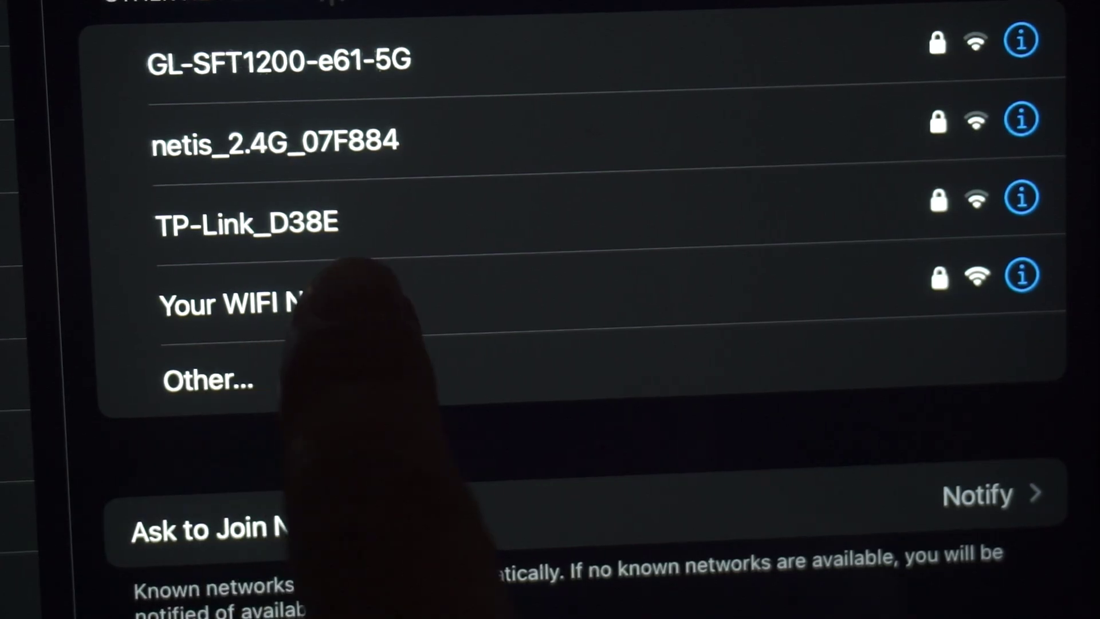
pyautogui.click(269, 303)
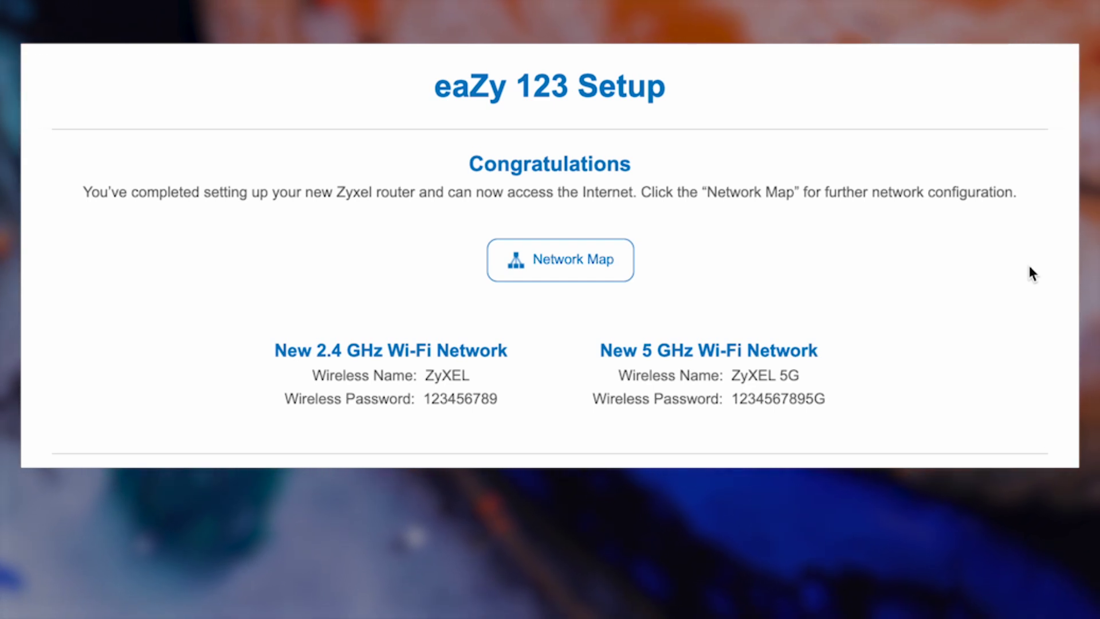
# Open Wireless Security from the network map and apply its settings.
pyautogui.click(593, 265)
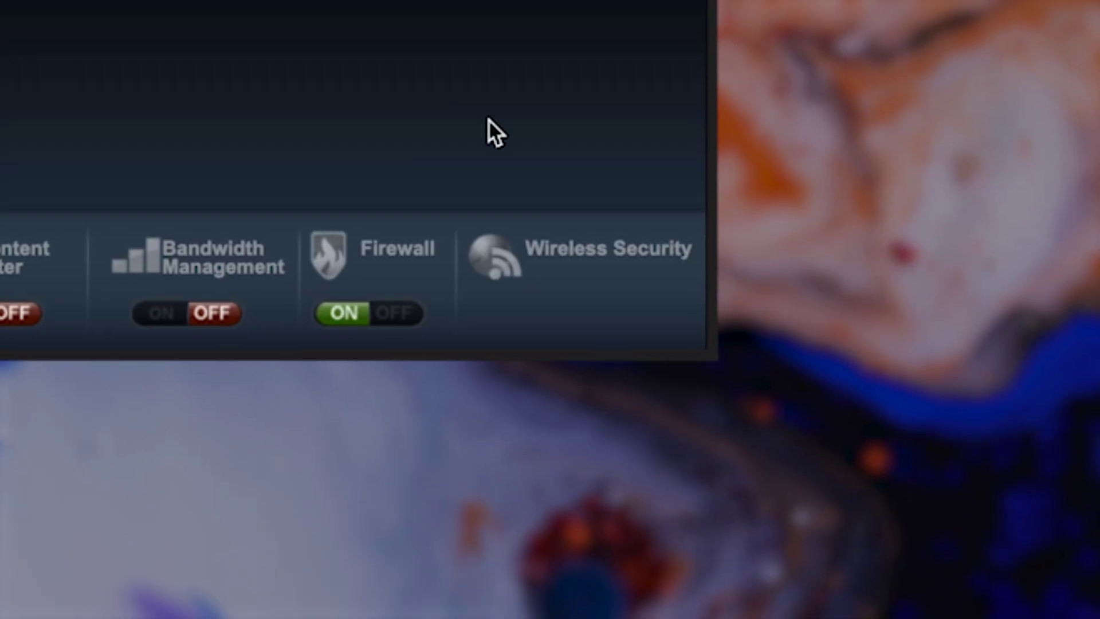
pyautogui.click(558, 251)
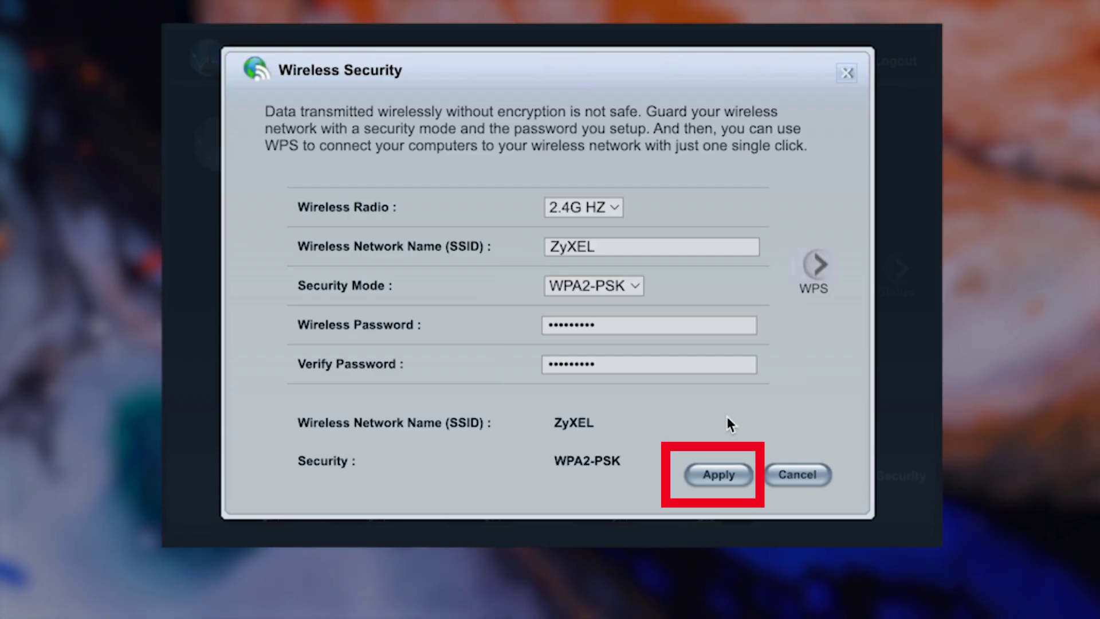
pyautogui.click(736, 475)
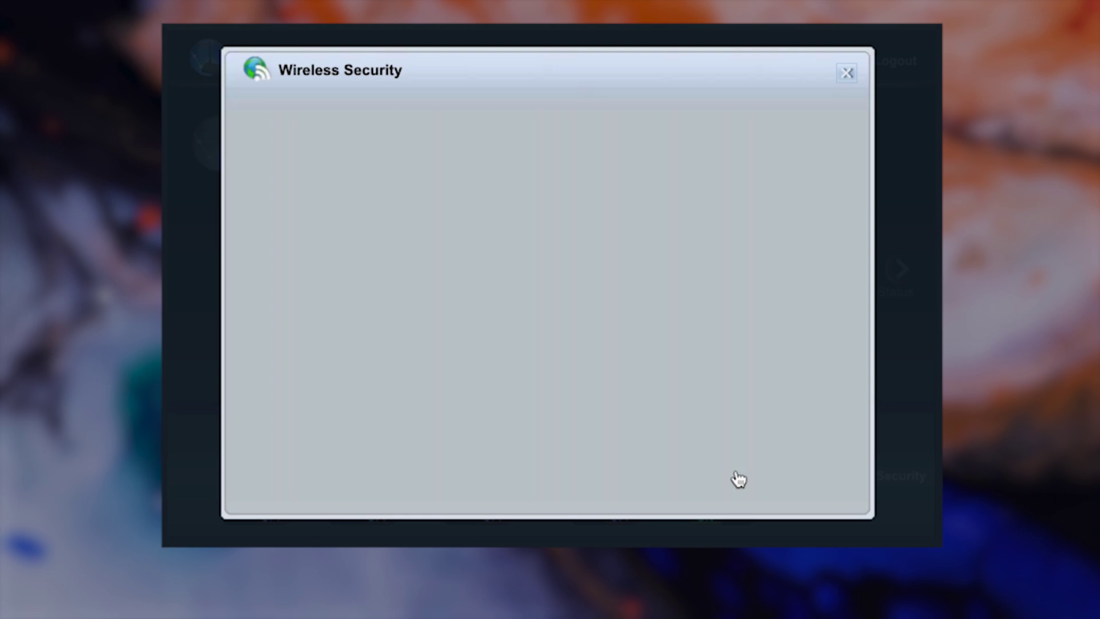
# Review the 5 GHz and 2.4 GHz WPA2 security settings, then close the dialog.
pyautogui.click(613, 209)
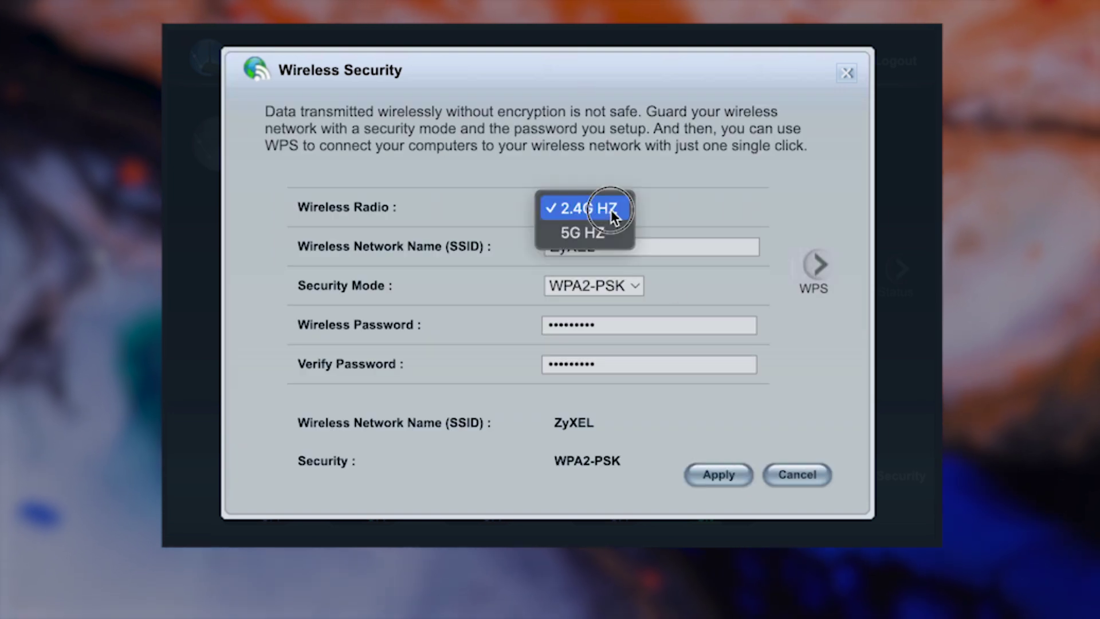
pyautogui.click(621, 217)
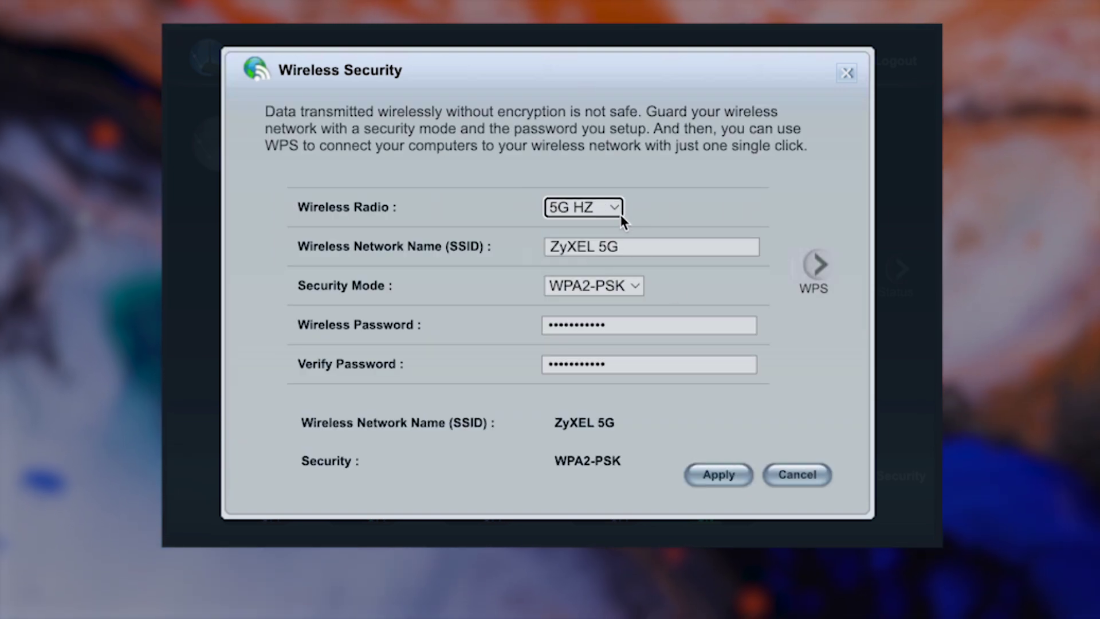
pyautogui.click(620, 206)
pyautogui.click(609, 184)
pyautogui.click(610, 246)
pyautogui.click(612, 325)
pyautogui.click(619, 367)
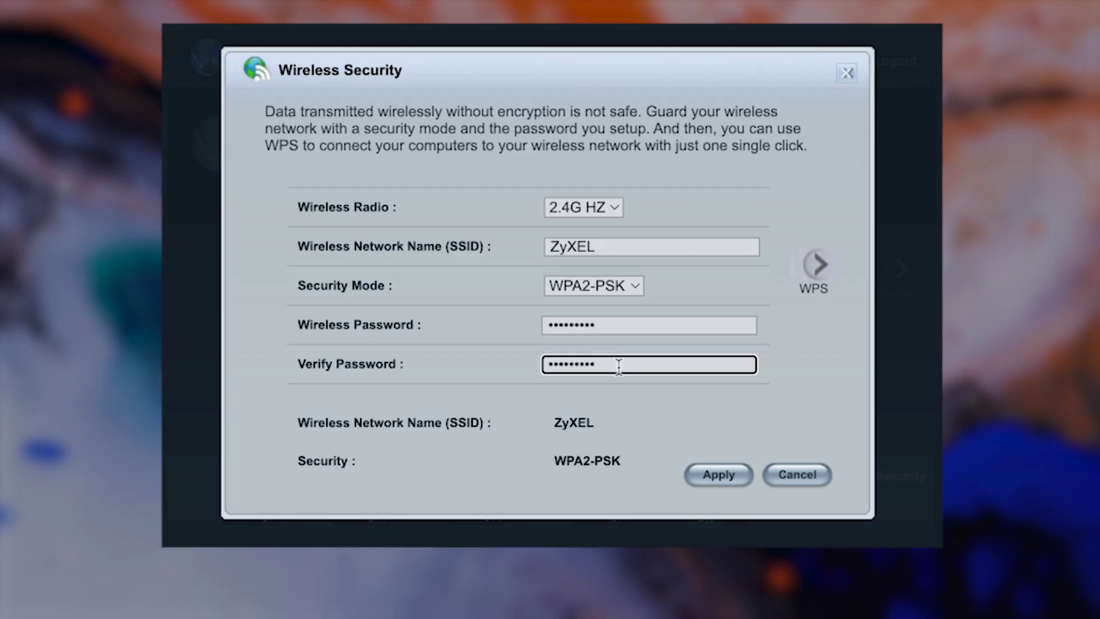
pyautogui.click(796, 425)
pyautogui.click(838, 84)
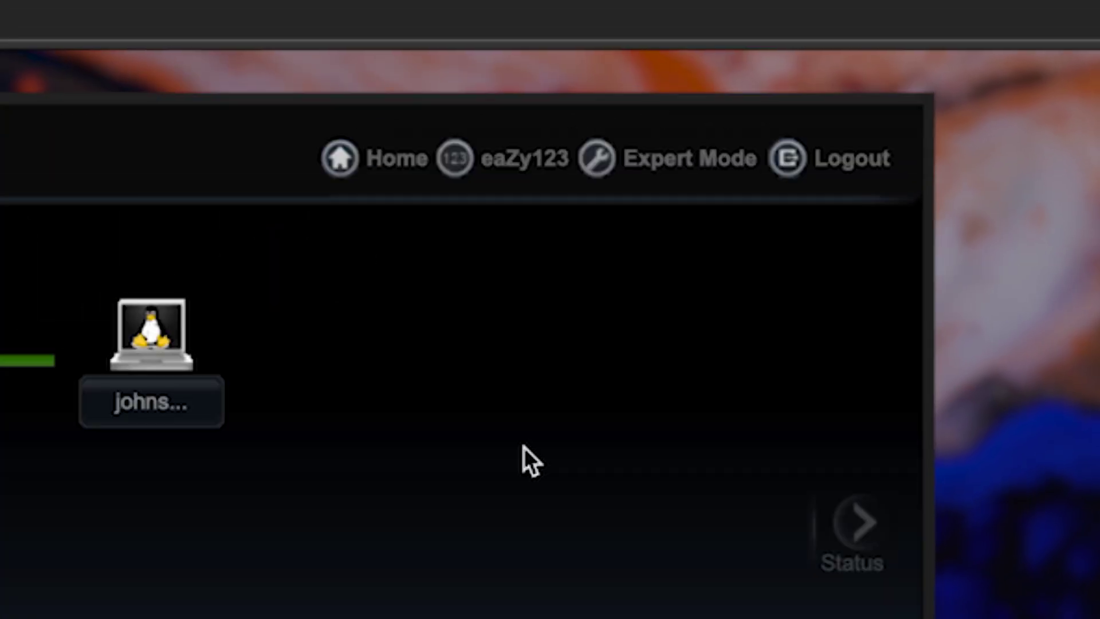
# Switch to Expert Mode and restart the router from Maintenance > Restart.
pyautogui.click(652, 170)
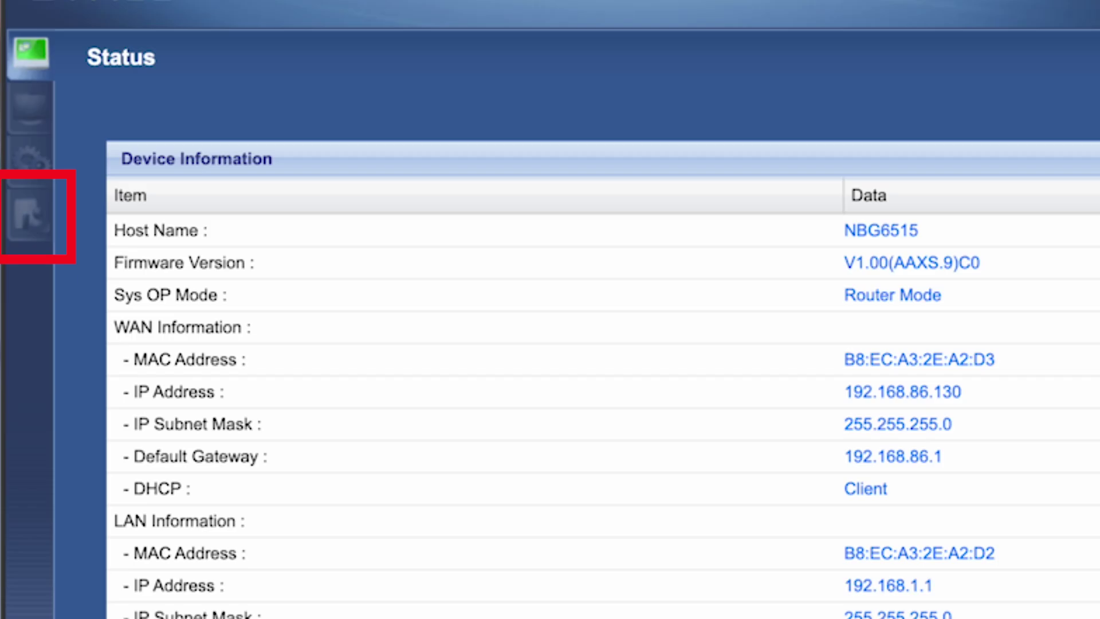
pyautogui.click(20, 210)
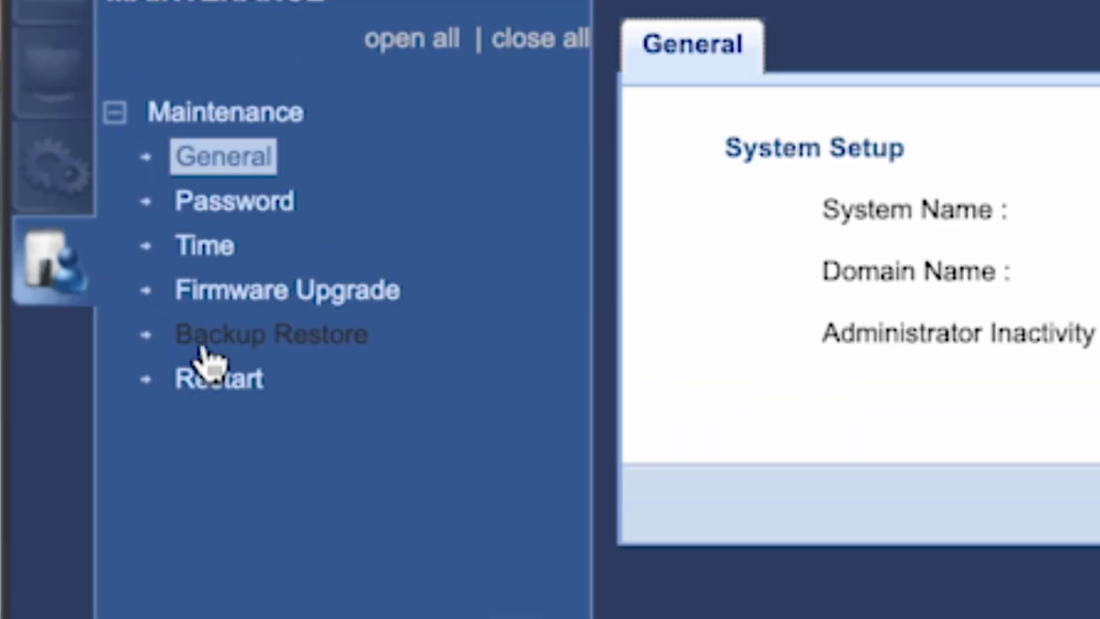
pyautogui.click(216, 381)
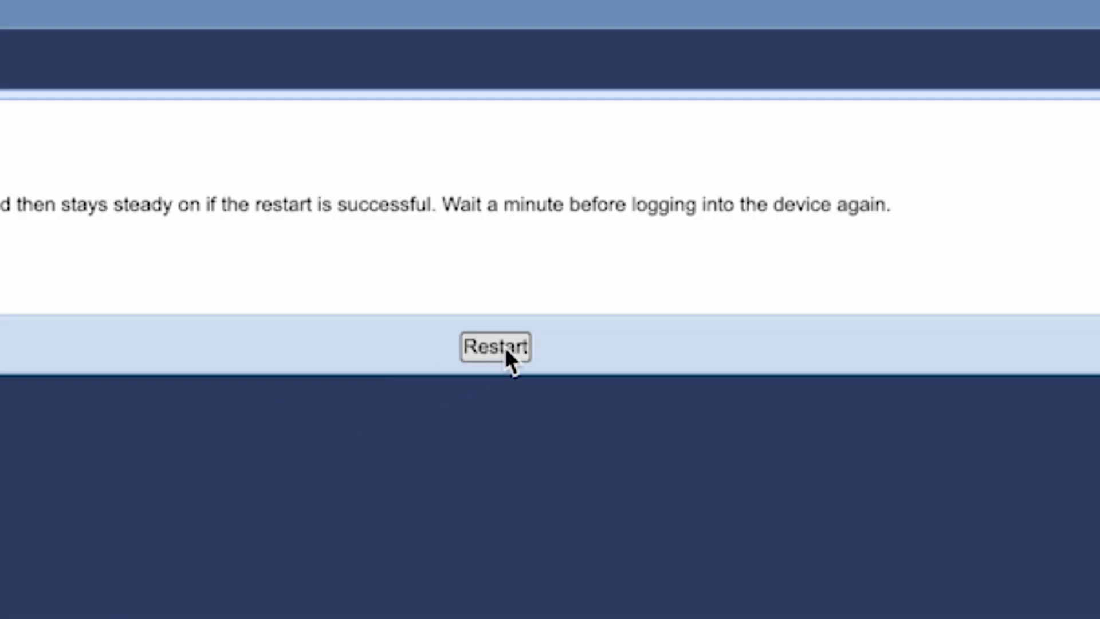
pyautogui.click(505, 348)
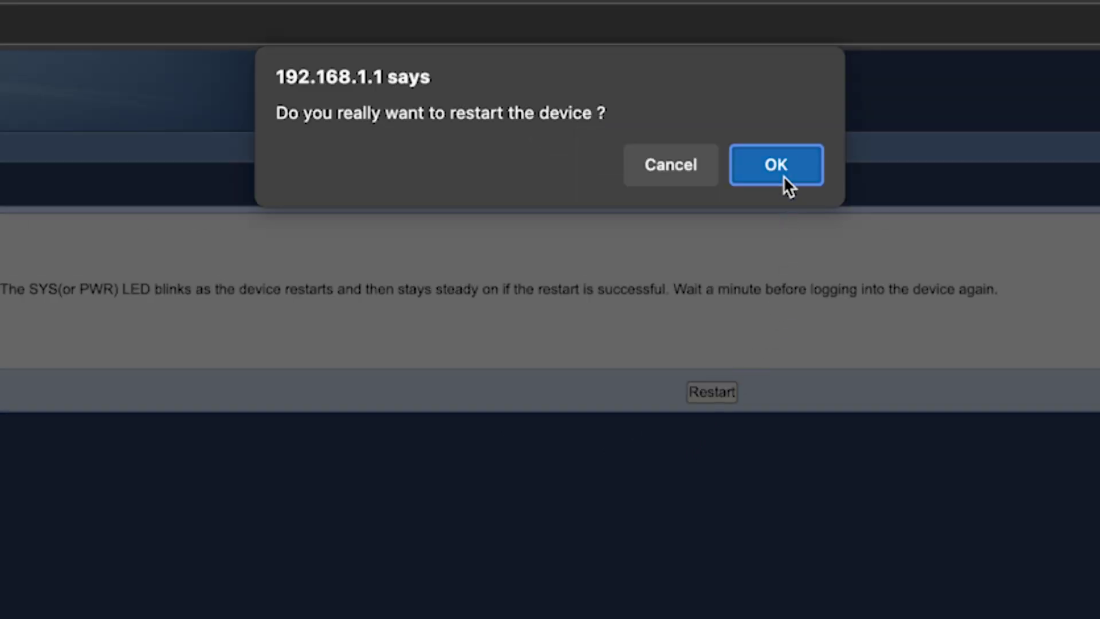
pyautogui.click(783, 176)
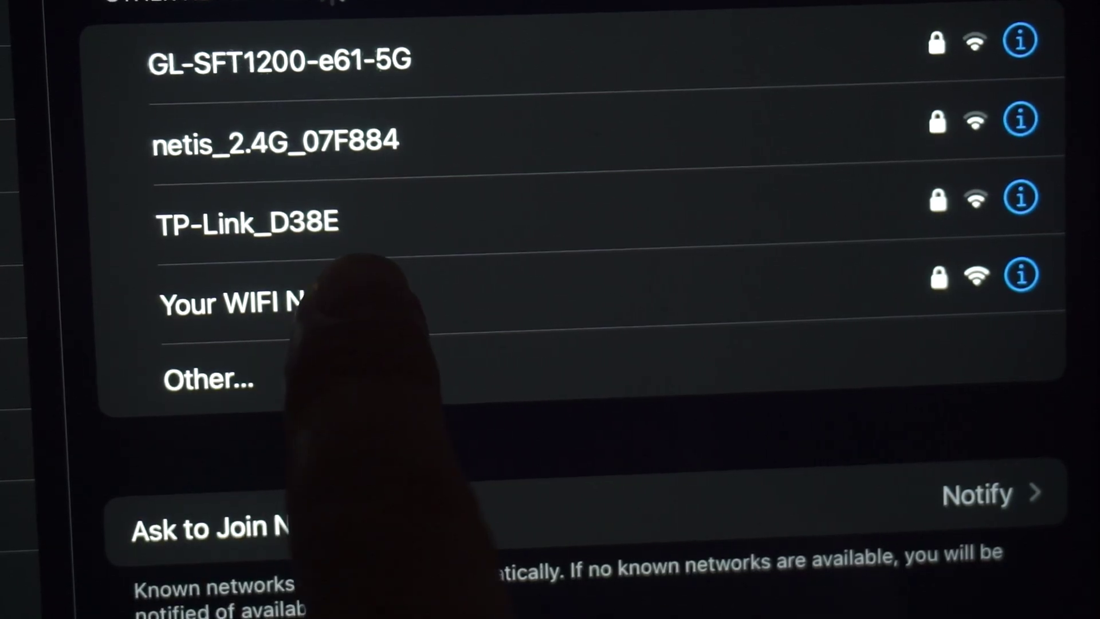
# Join the wireless network and run a 'dfdfdfdf' web search to test the connection.
pyautogui.click(270, 302)
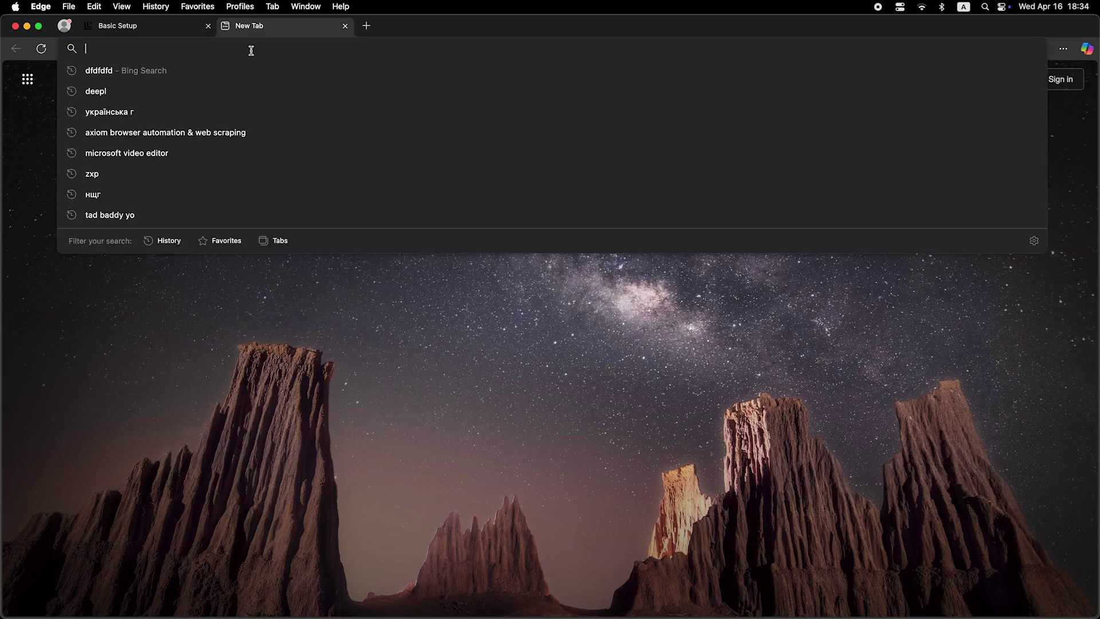
pyautogui.write('dfdfdfdf')
pyautogui.press('Return')
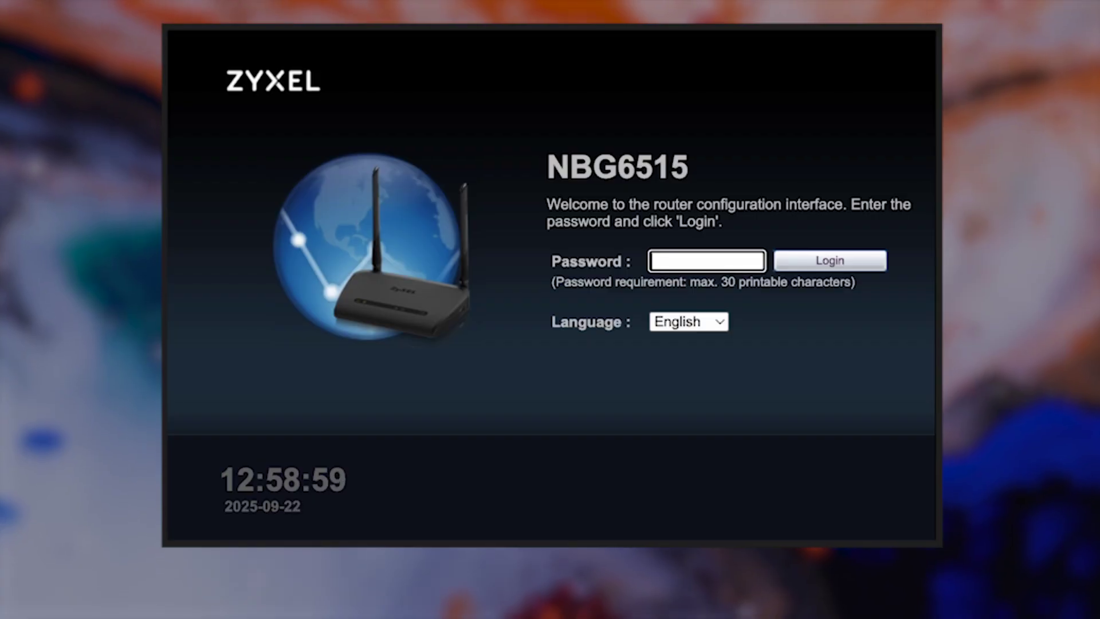
# Log back in to the router and switch to Expert Mode.
pyautogui.write('password')
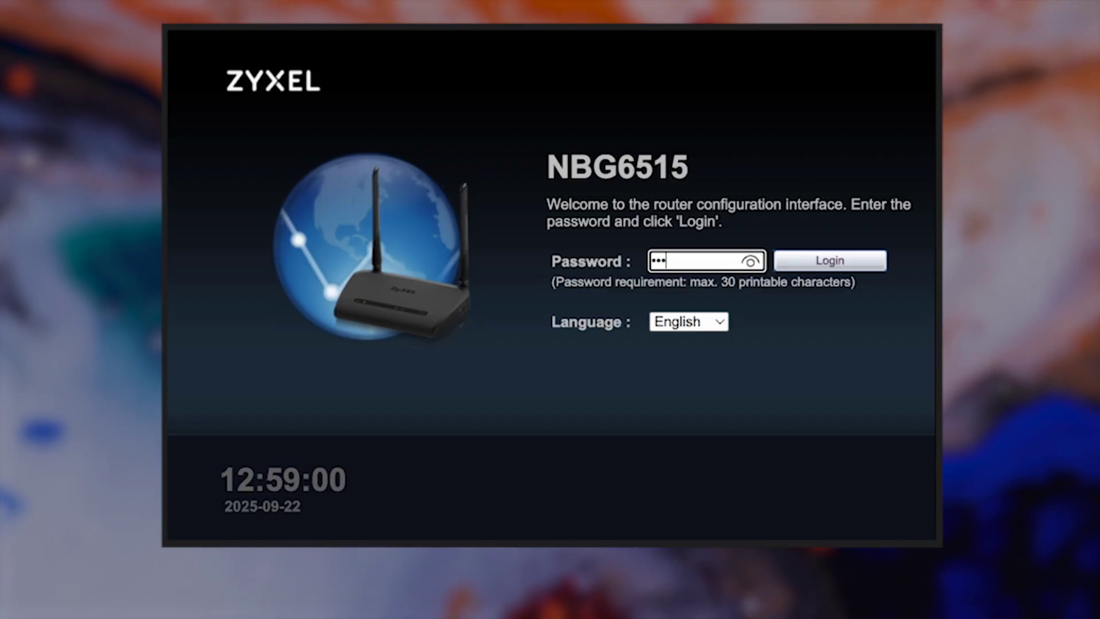
pyautogui.click(847, 265)
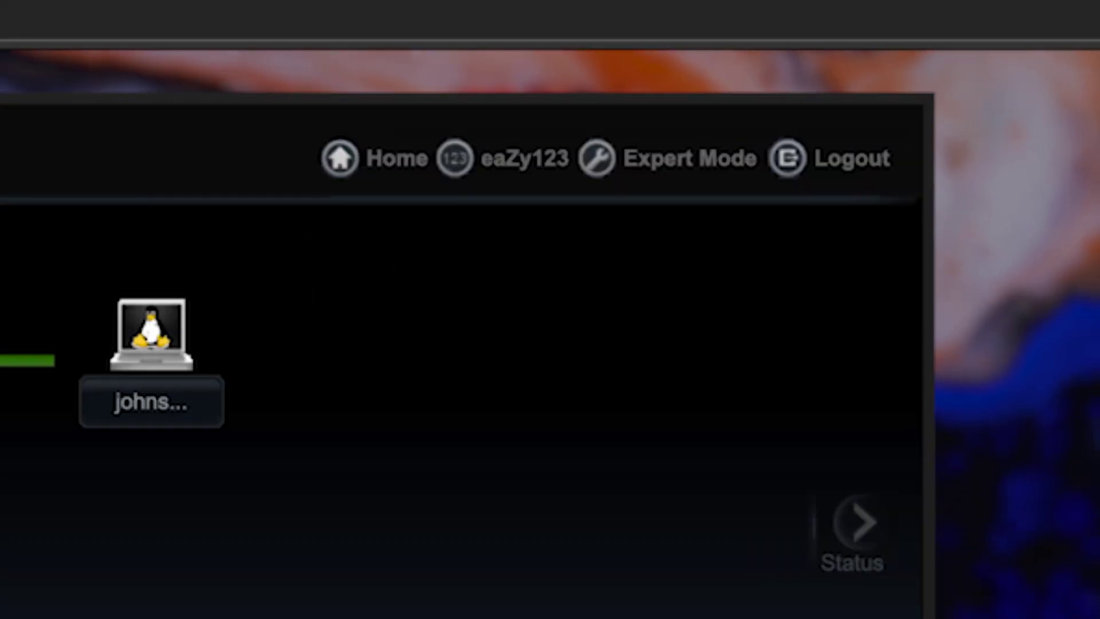
pyautogui.click(698, 160)
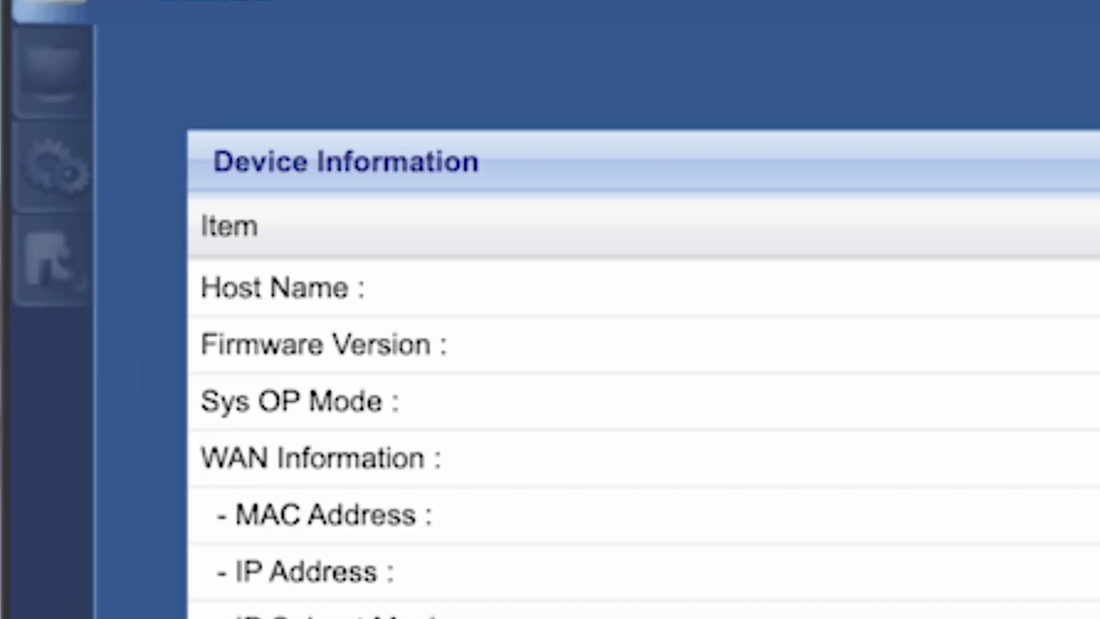
# Apply the WAN connection settings with the computer's MAC address cloned.
pyautogui.click(86, 179)
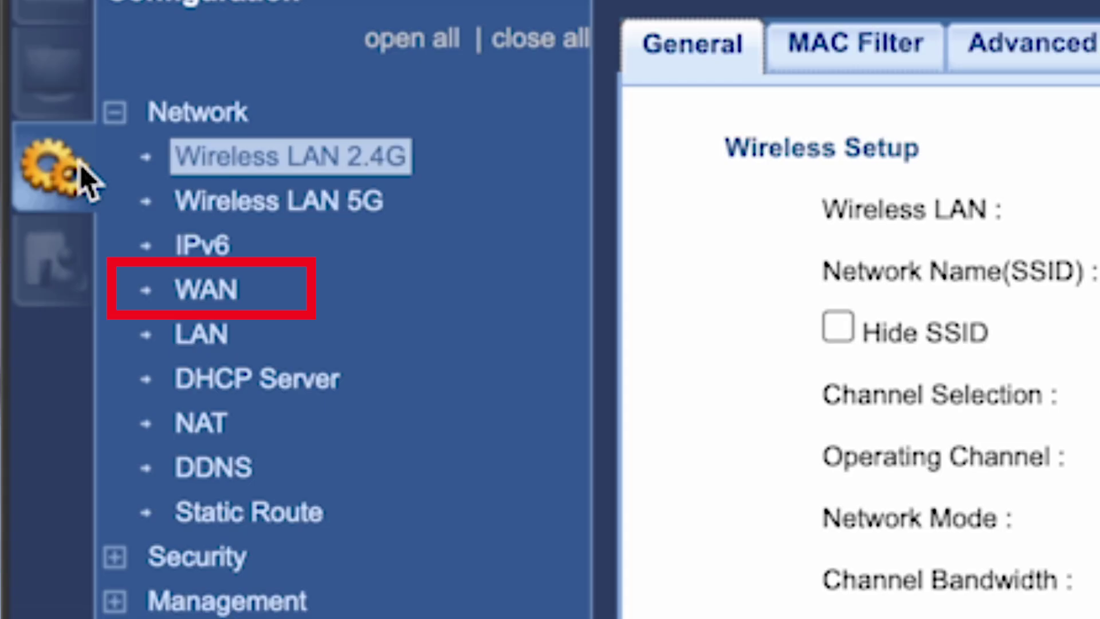
pyautogui.click(216, 292)
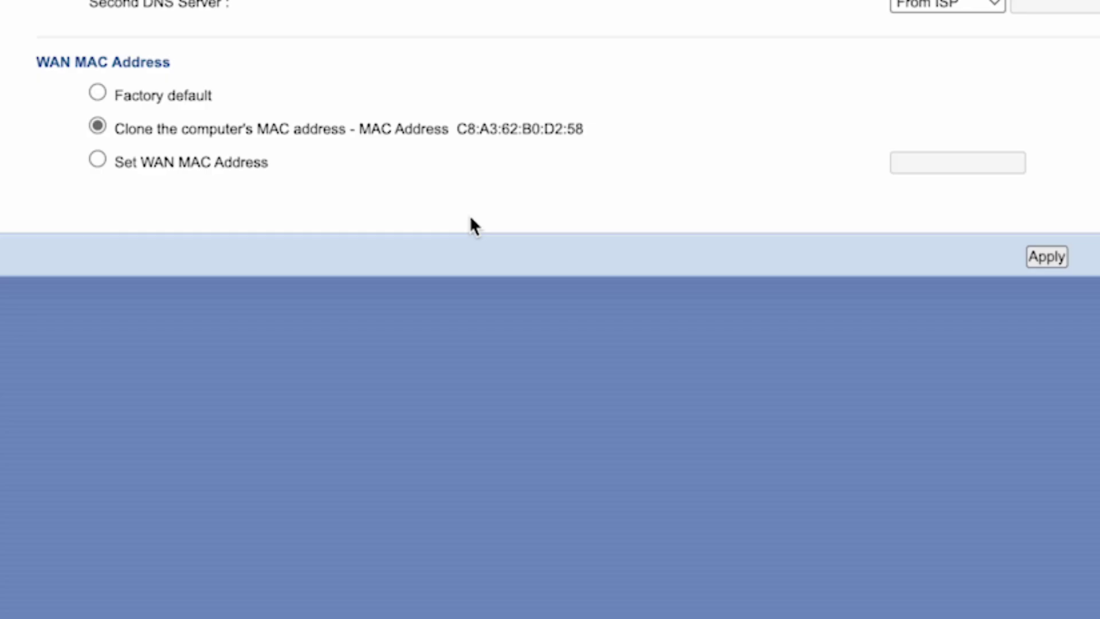
pyautogui.click(1058, 261)
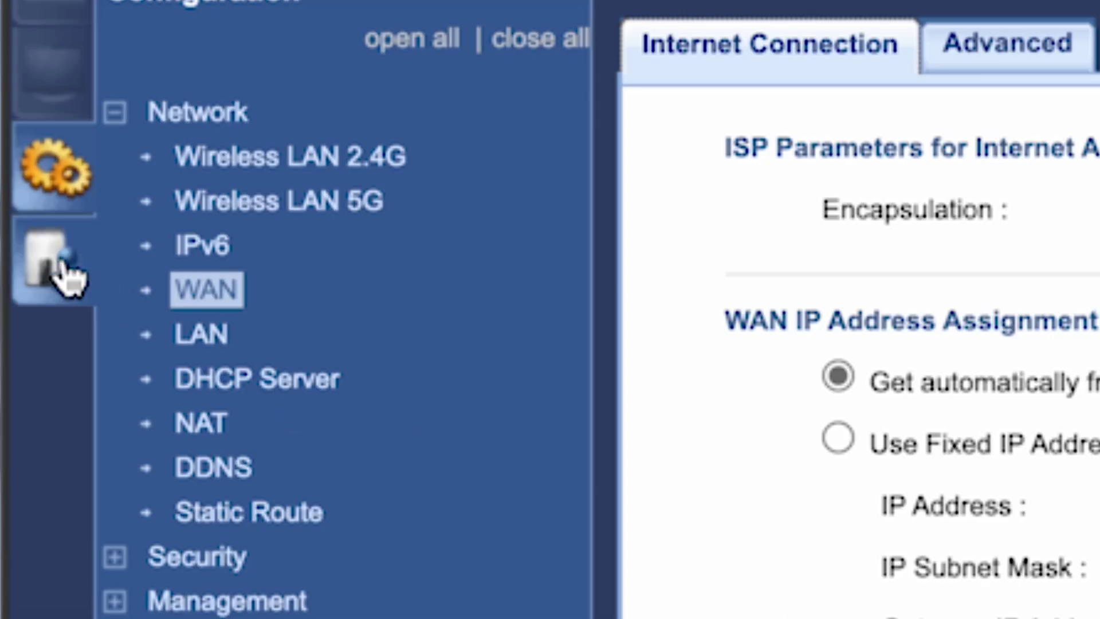
pyautogui.click(63, 266)
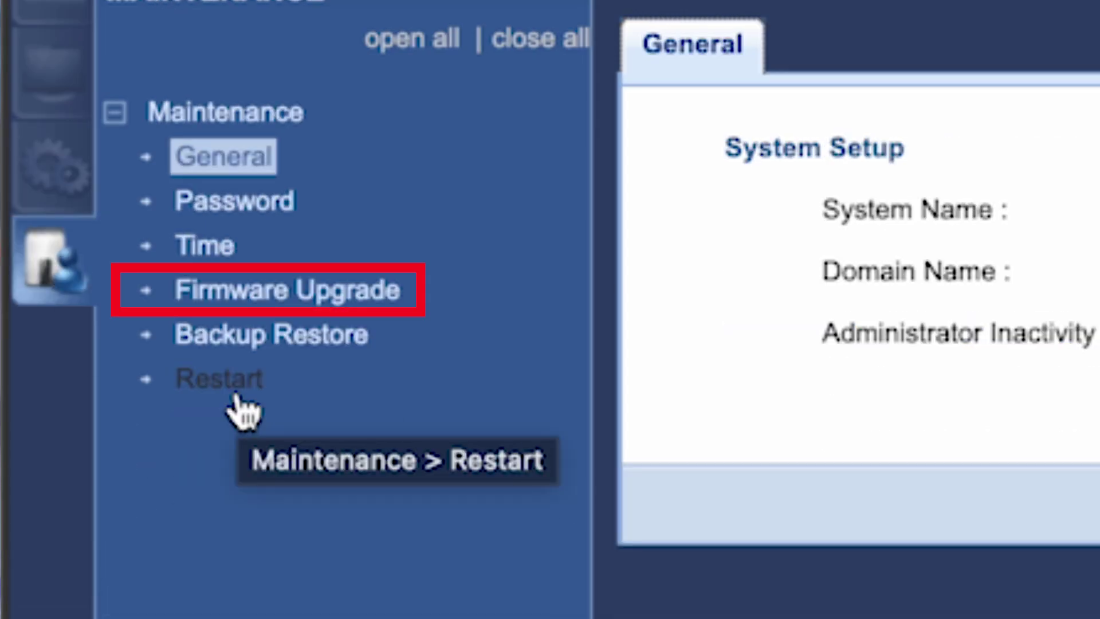
# Check the Firmware Upgrade page under Maintenance, then request a router restart from the Restart page.
pyautogui.click(264, 308)
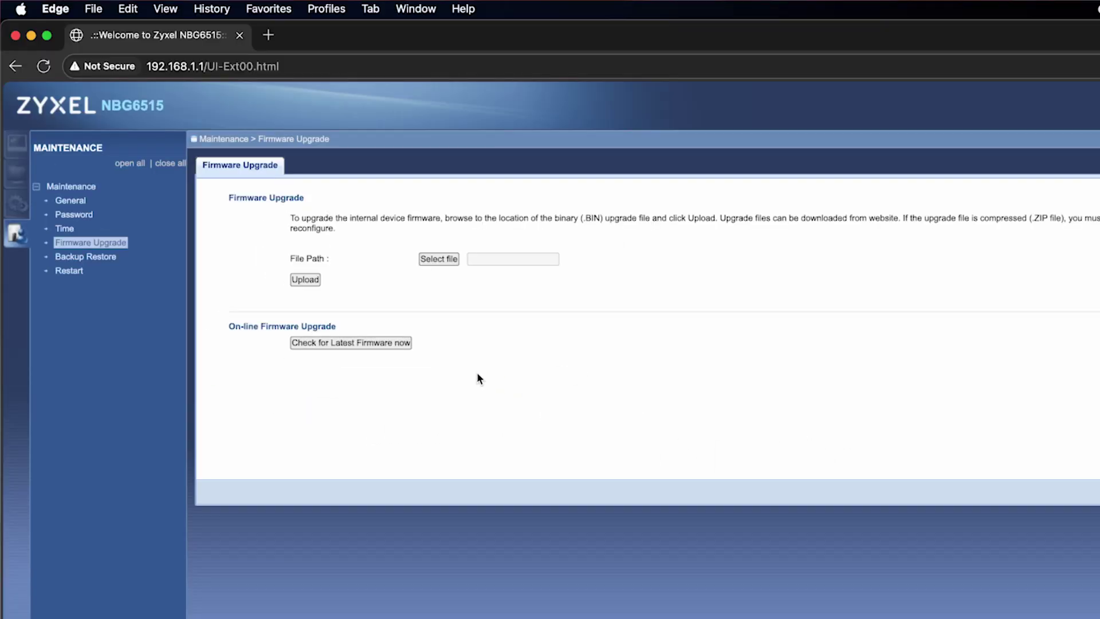
pyautogui.click(70, 270)
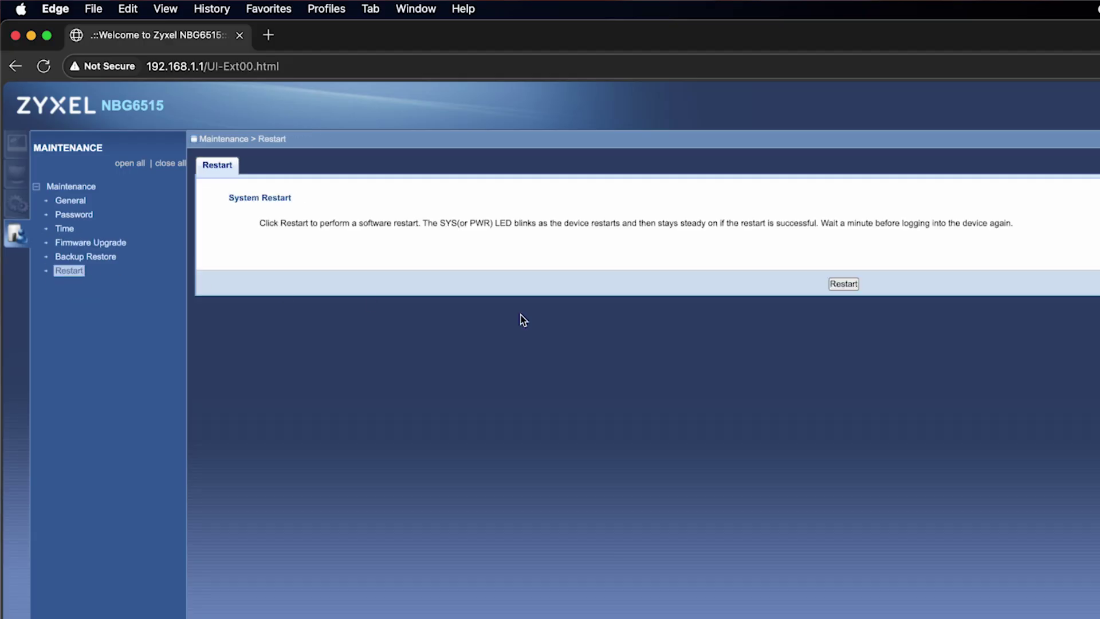
pyautogui.click(851, 285)
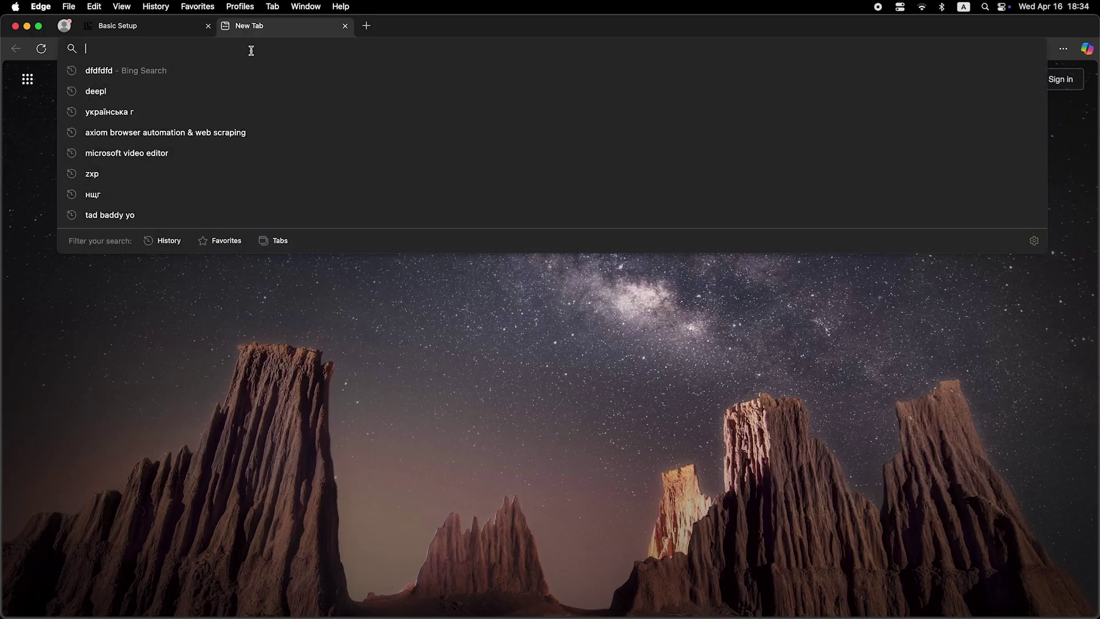
# Search for 'dfdfdfdf' in the new Edge tab to test the internet connection.
pyautogui.write('dfdfdfdf')
pyautogui.press('Return')
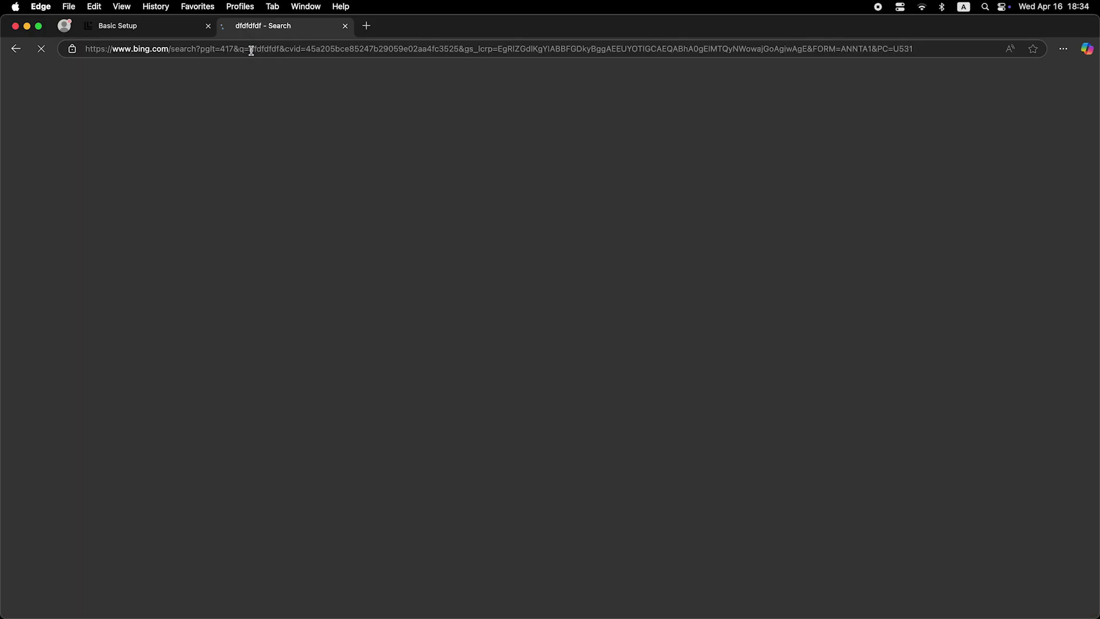